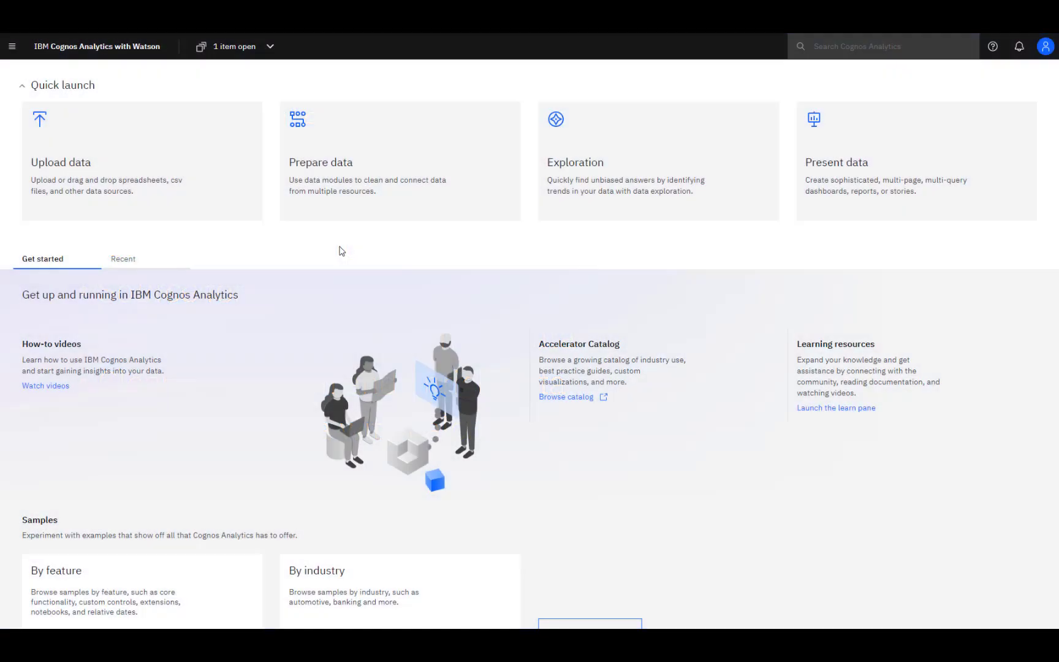
Step: Create a new data module from the uploaded 201904 sales receipts.csv file
left_click(316, 177)
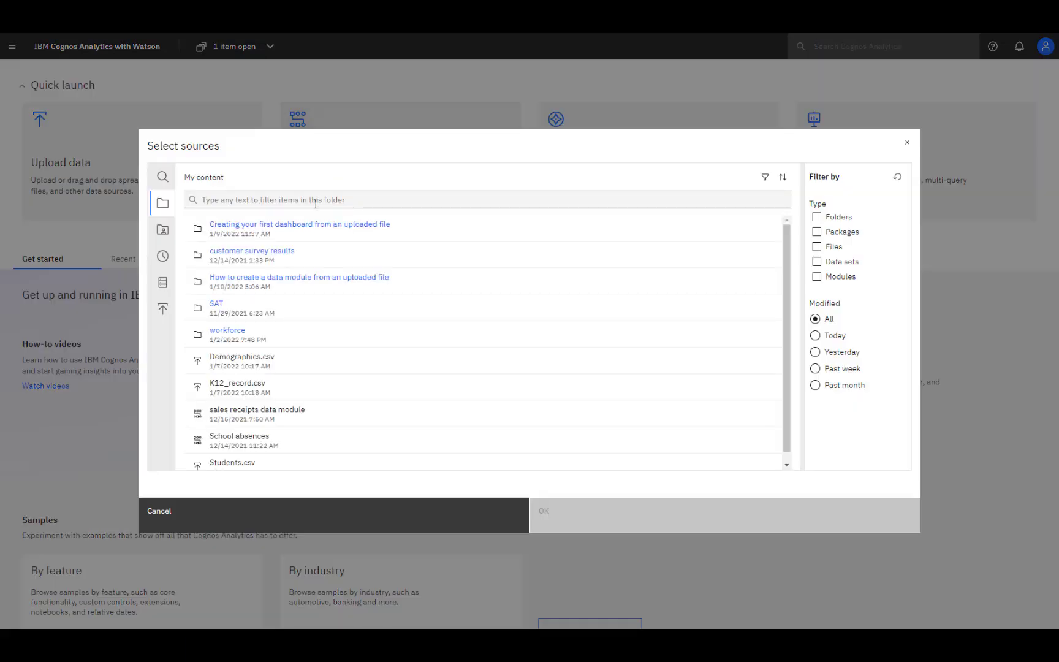
left_click(322, 279)
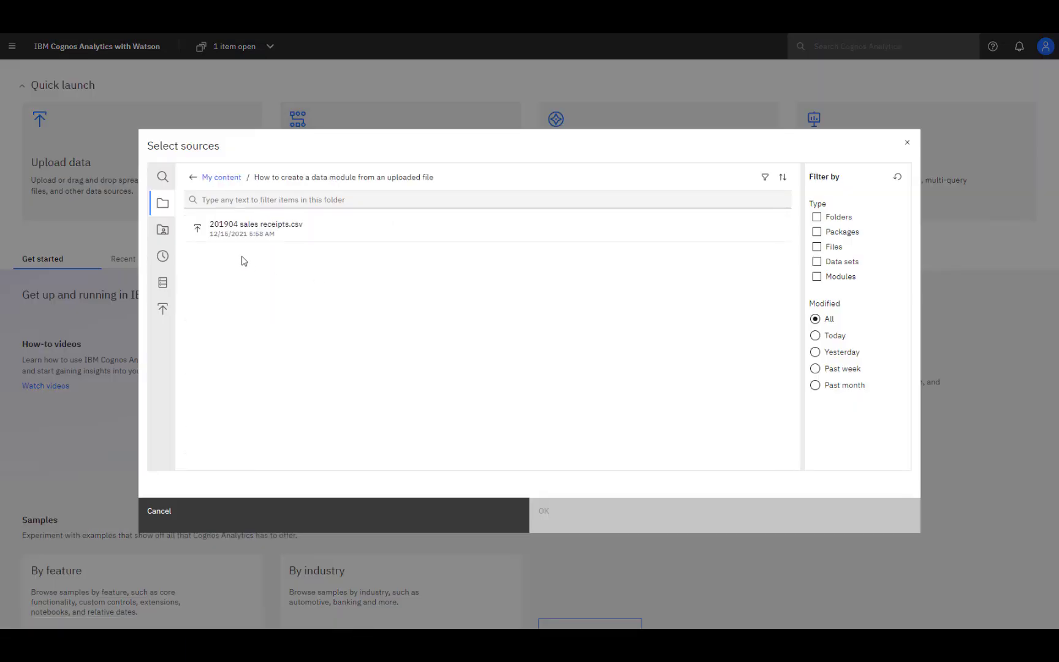
left_click(257, 225)
left_click(597, 511)
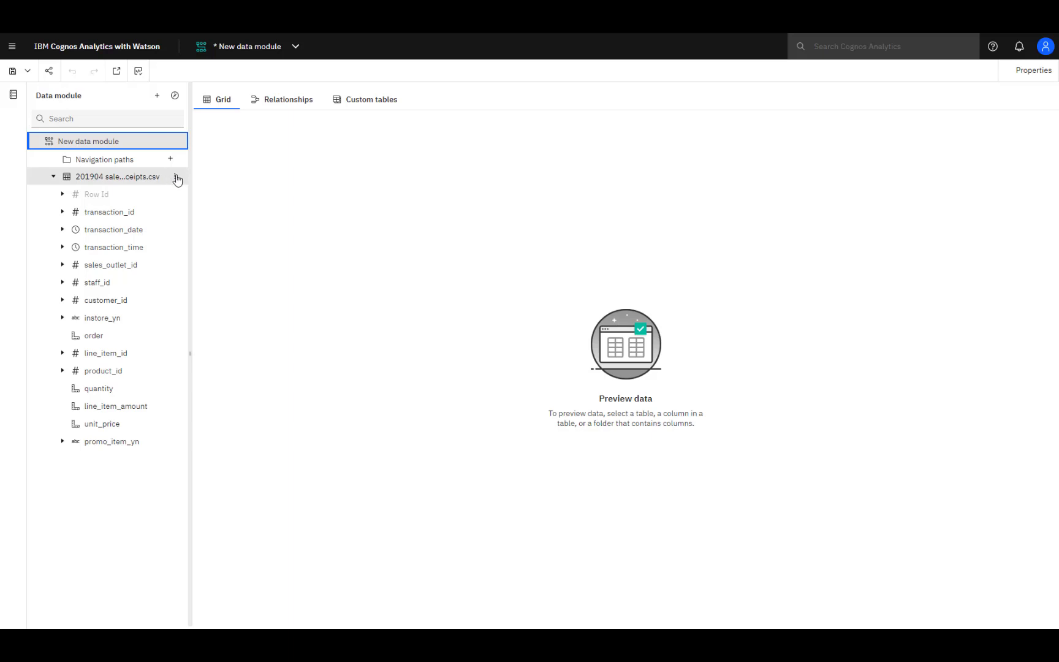
Step: Change the sales receipts table's Label property to 'receipts'
left_click(177, 179)
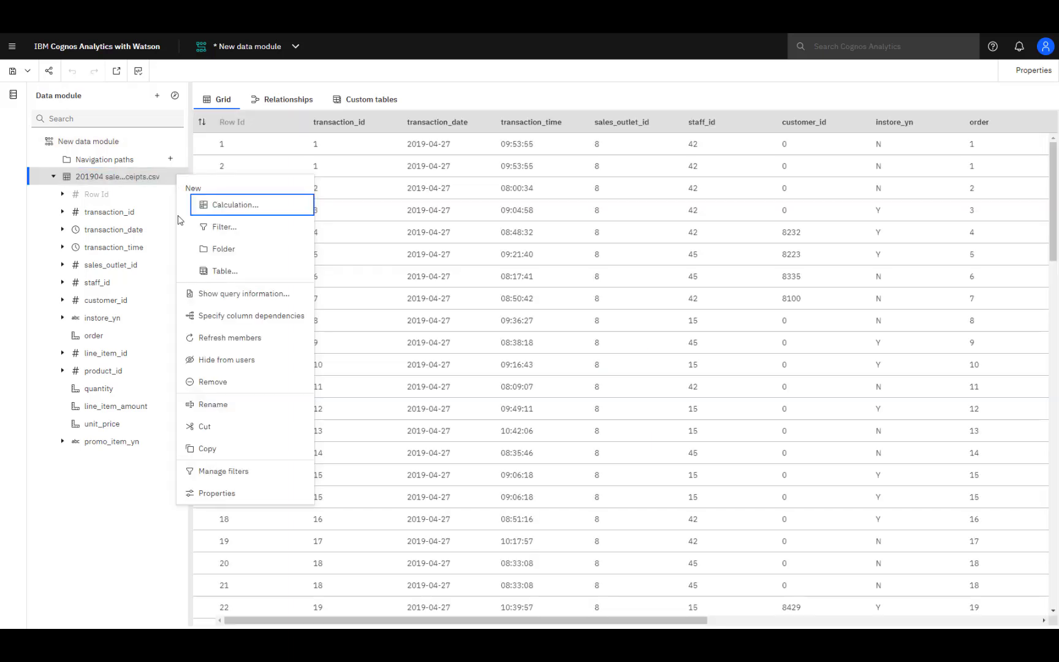
left_click(197, 501)
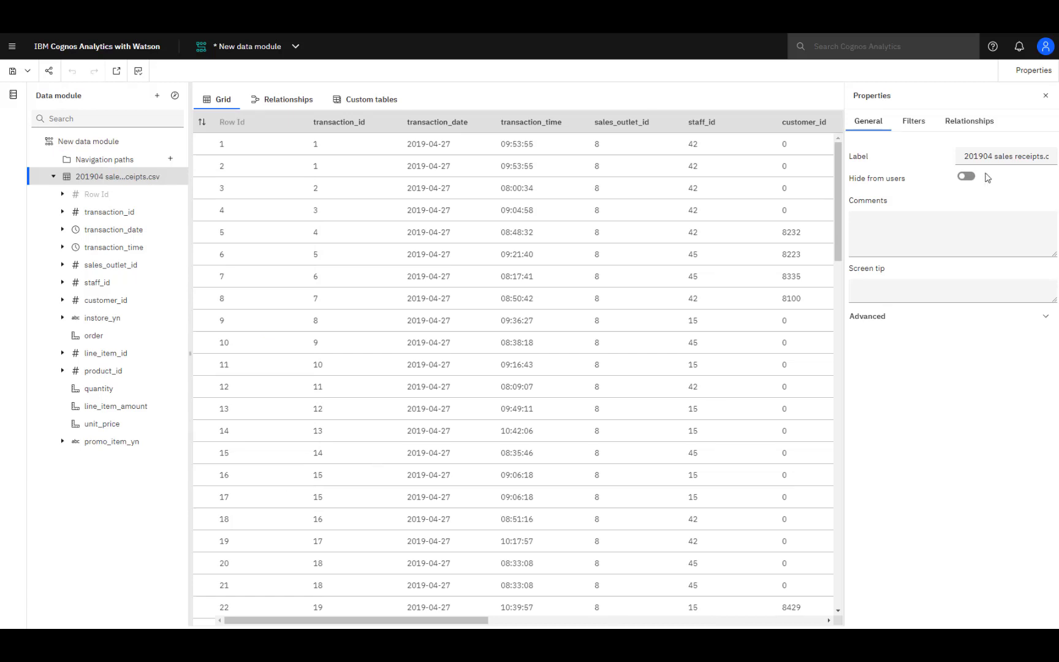
left_click(974, 152)
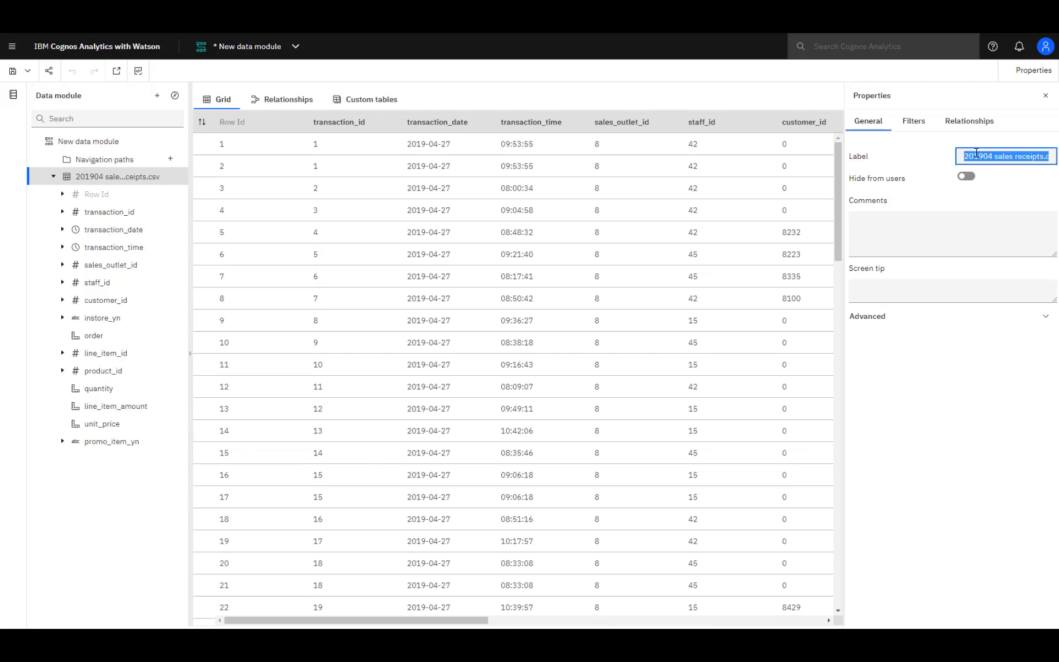
type("r")
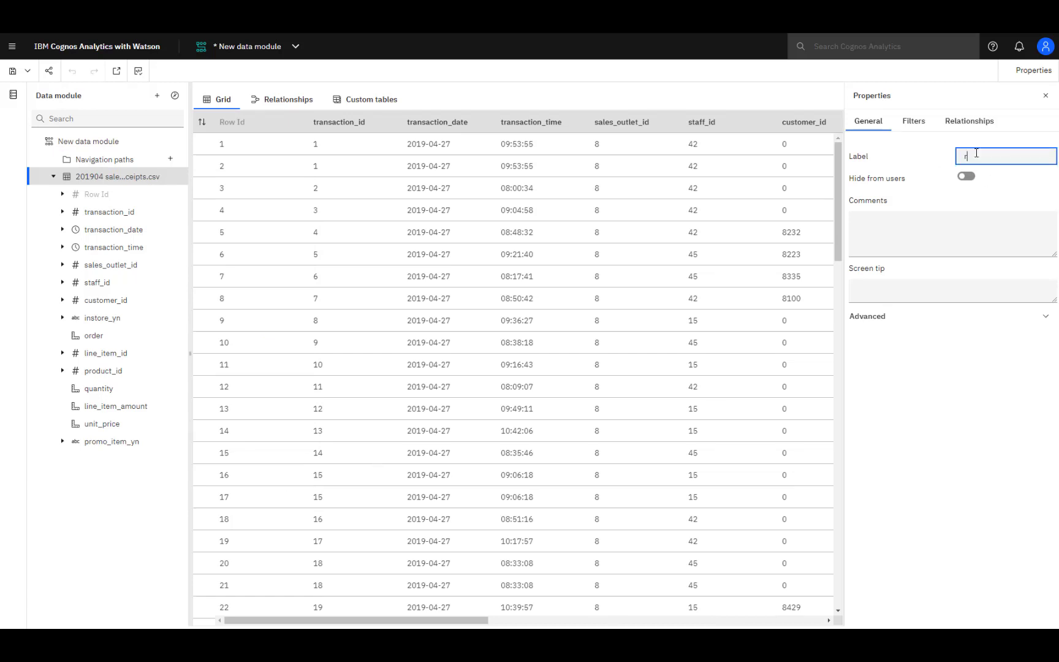
type("eceipts")
left_click(163, 182)
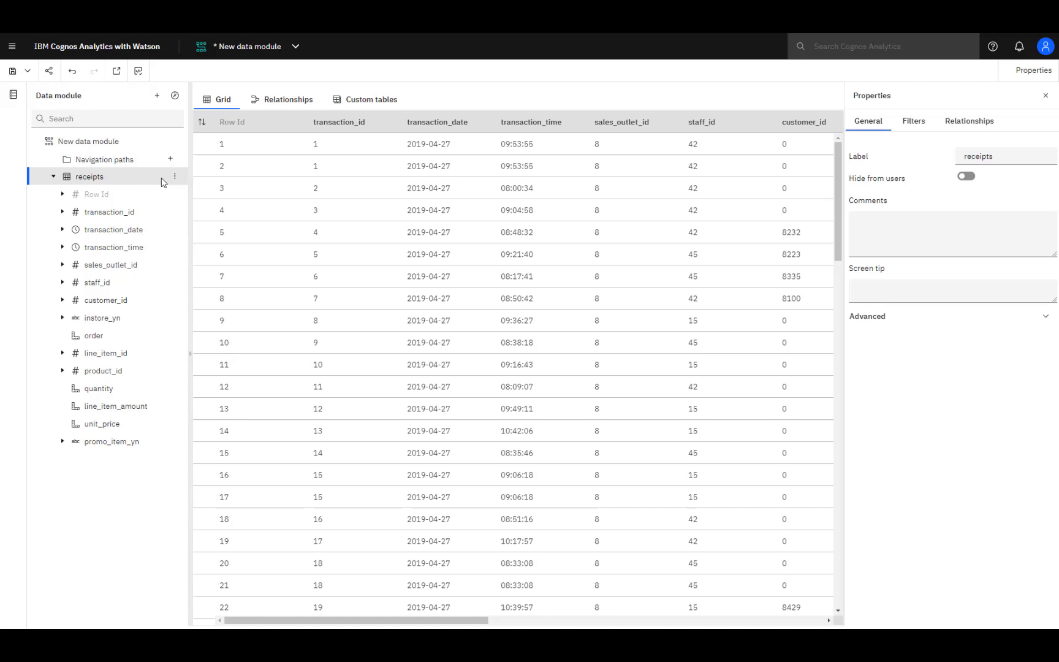
Step: Relabel the transaction_date column as 'date'
left_click(153, 230)
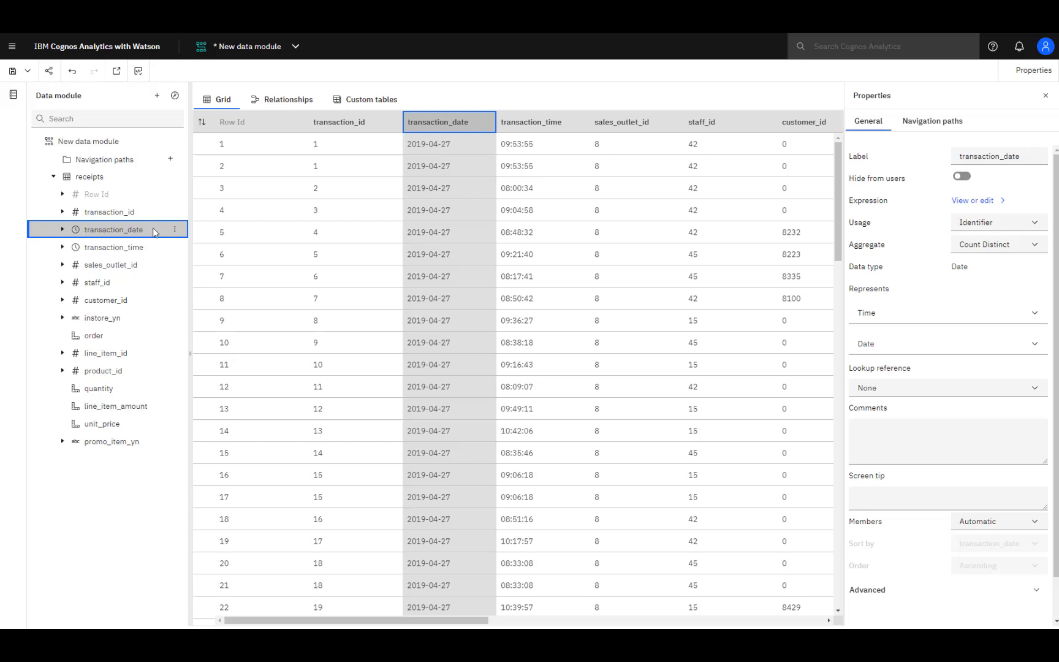
double_click(997, 157)
type("date")
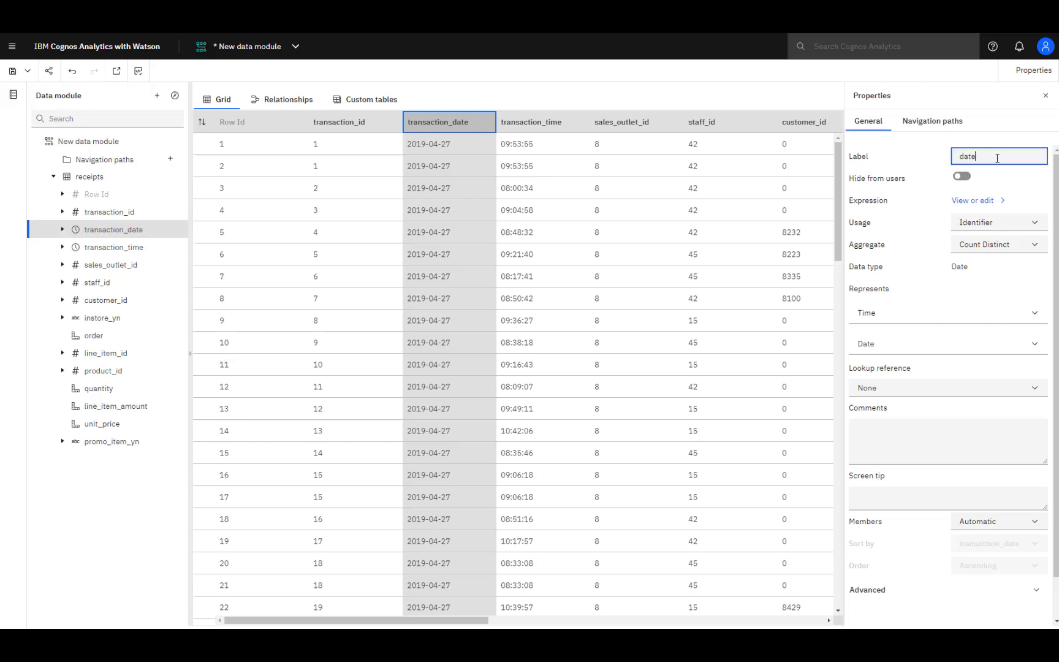
left_click(156, 231)
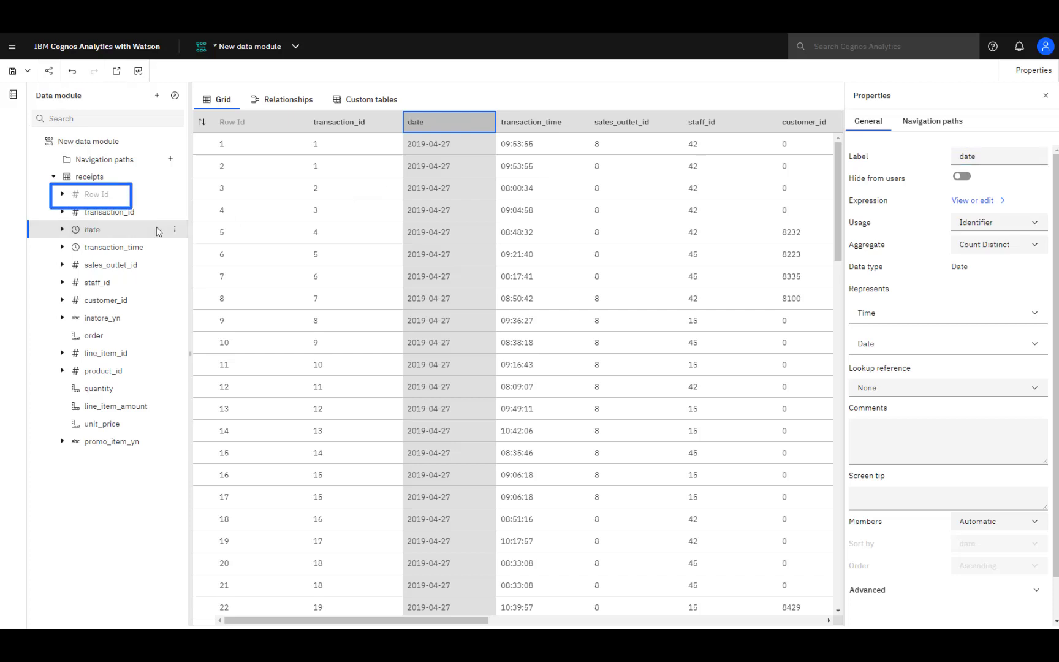
Step: Turn off Hide from users for the Row Id column
left_click(91, 195)
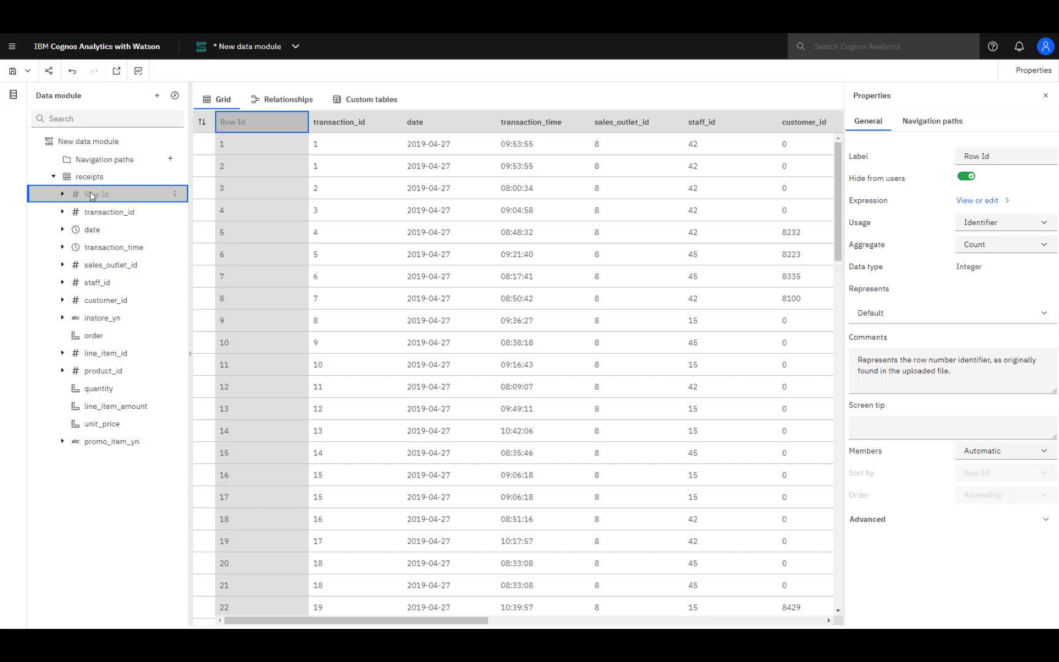
left_click(961, 178)
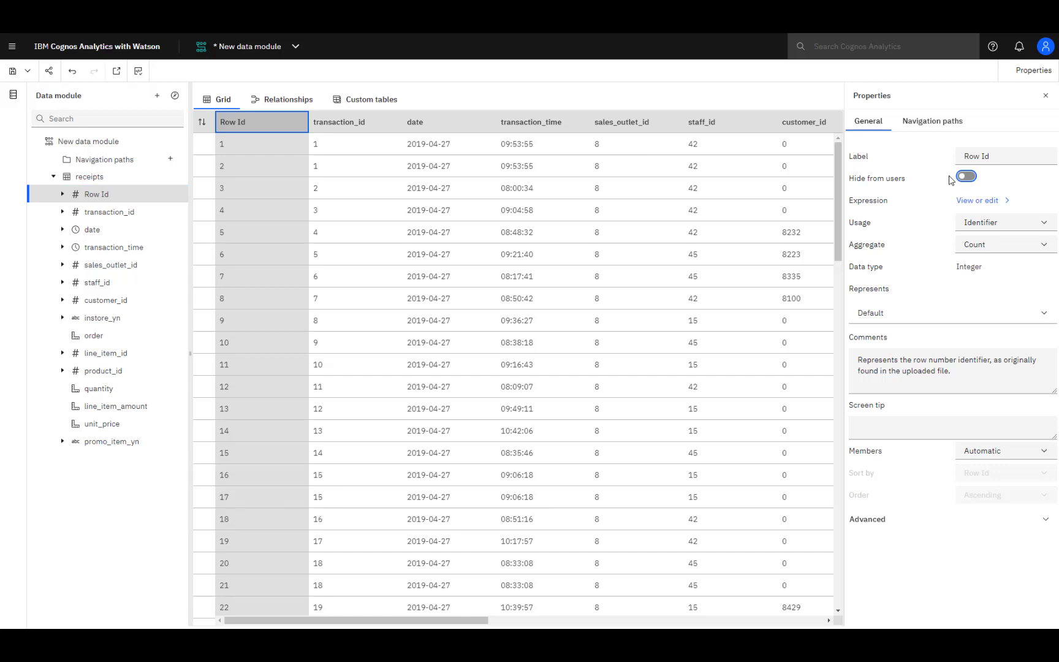
left_click(93, 337)
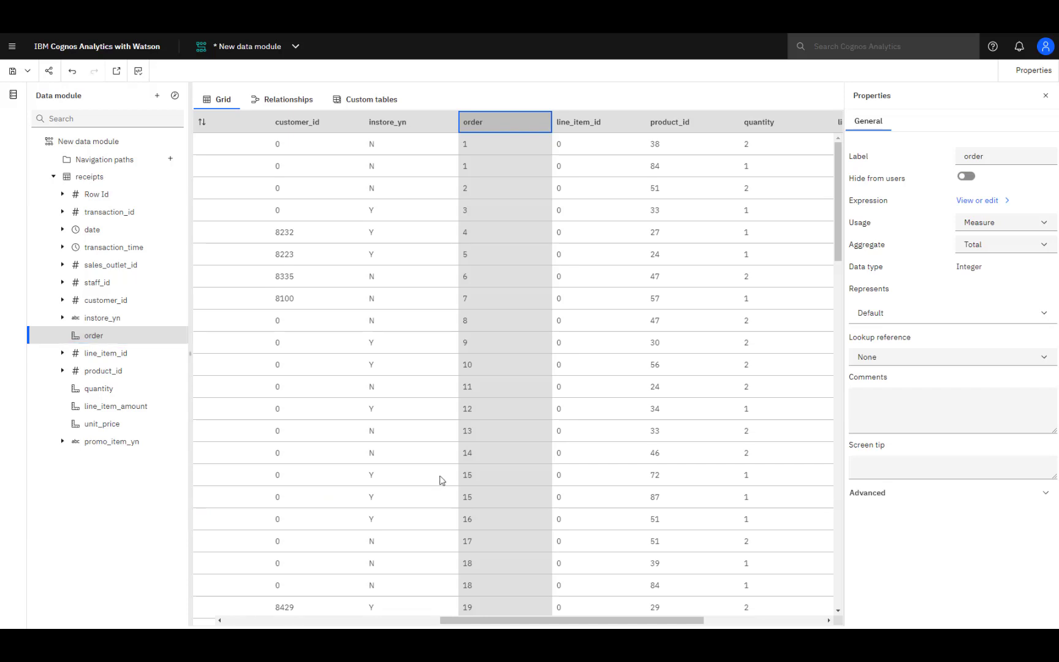
Step: Set the order column's usage to Attribute and its aggregate to Count Distinct
left_click(1054, 224)
left_click(1030, 258)
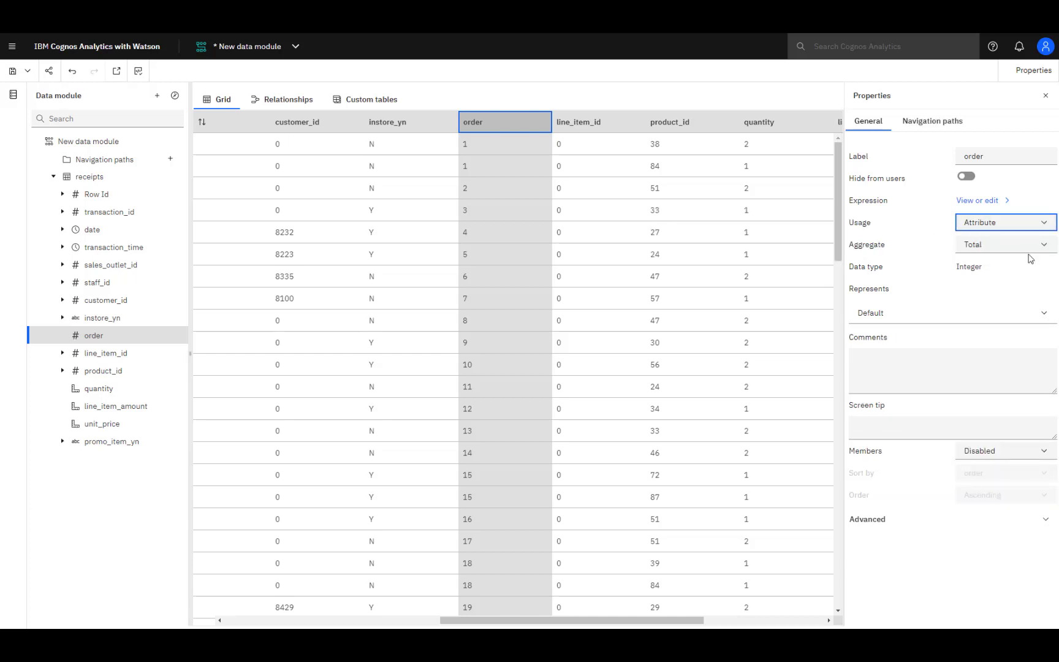
left_click(1043, 246)
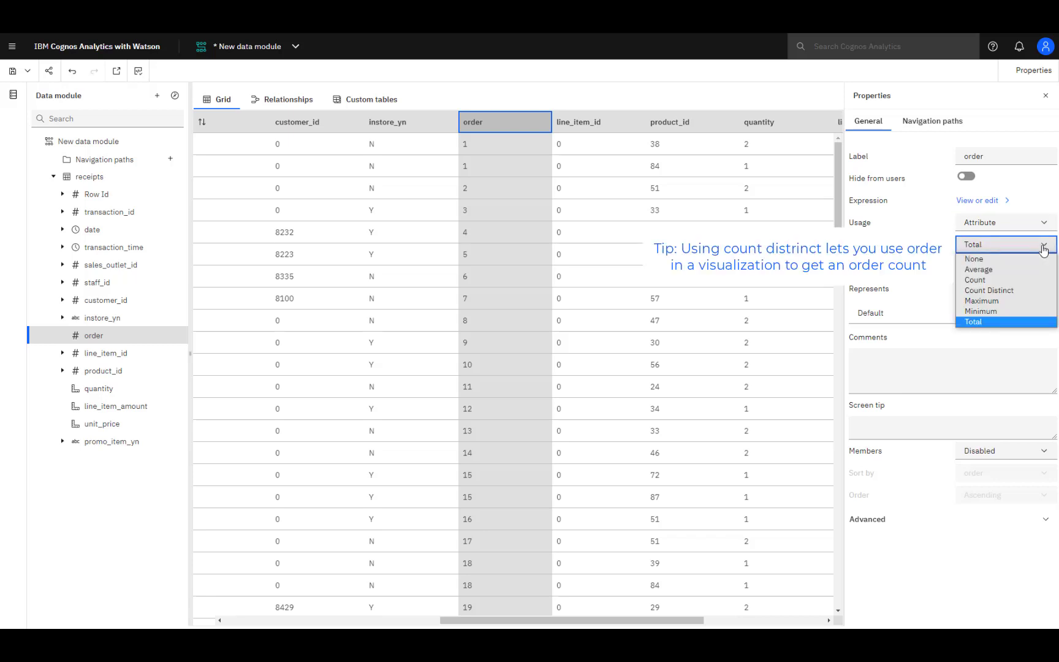
left_click(1008, 291)
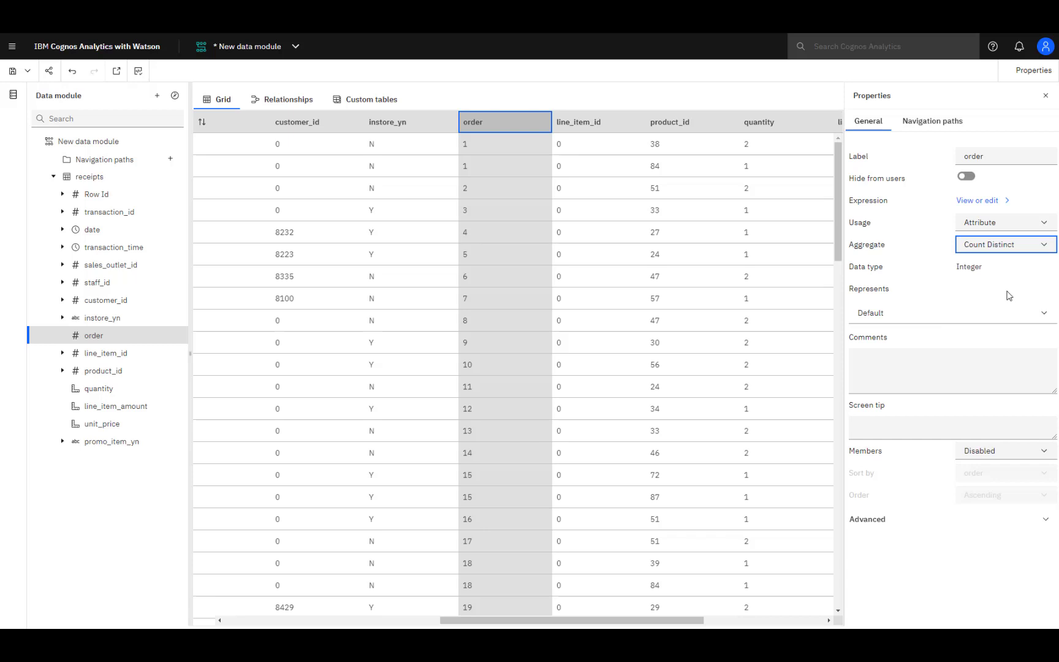
Step: Inspect instore_yn's N, Y and Null values, then view sales_outlet_id's properties
left_click(31, 321)
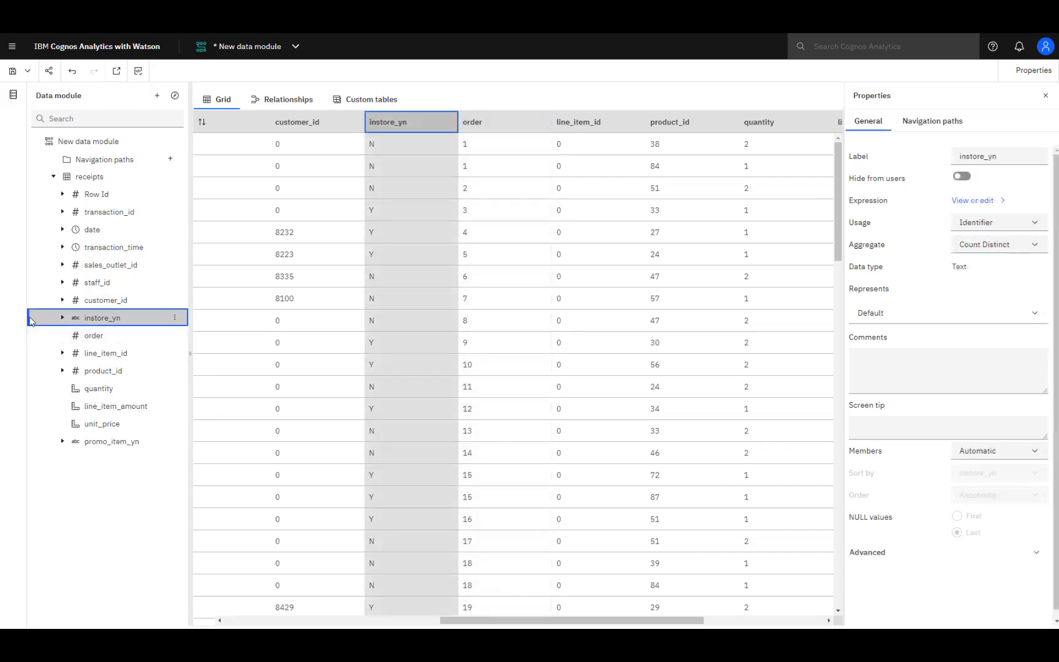
left_click(63, 318)
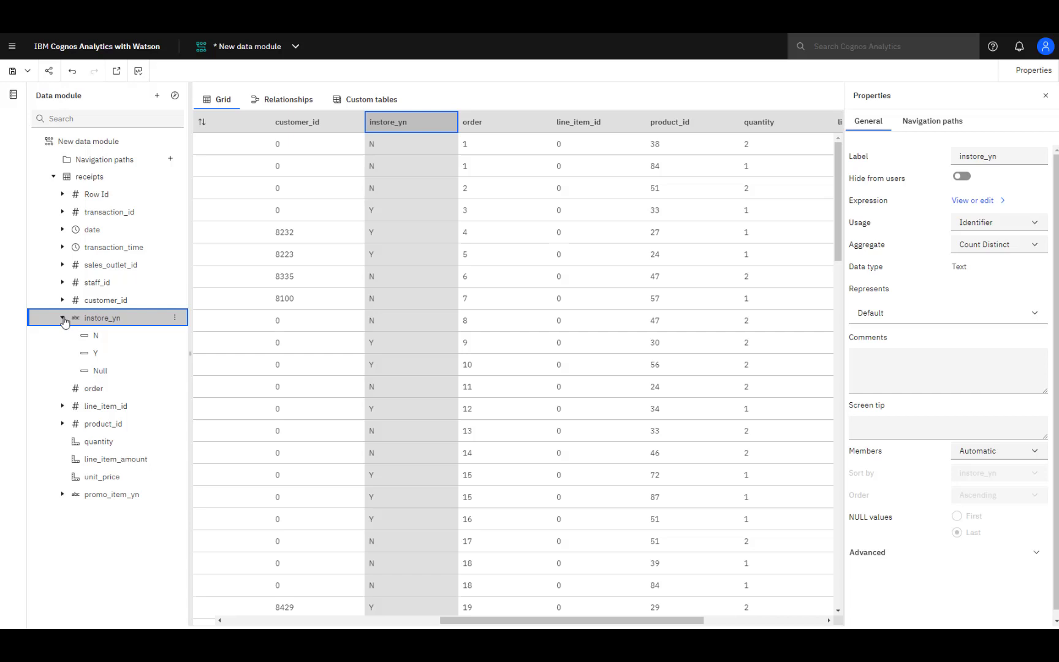
left_click(110, 264)
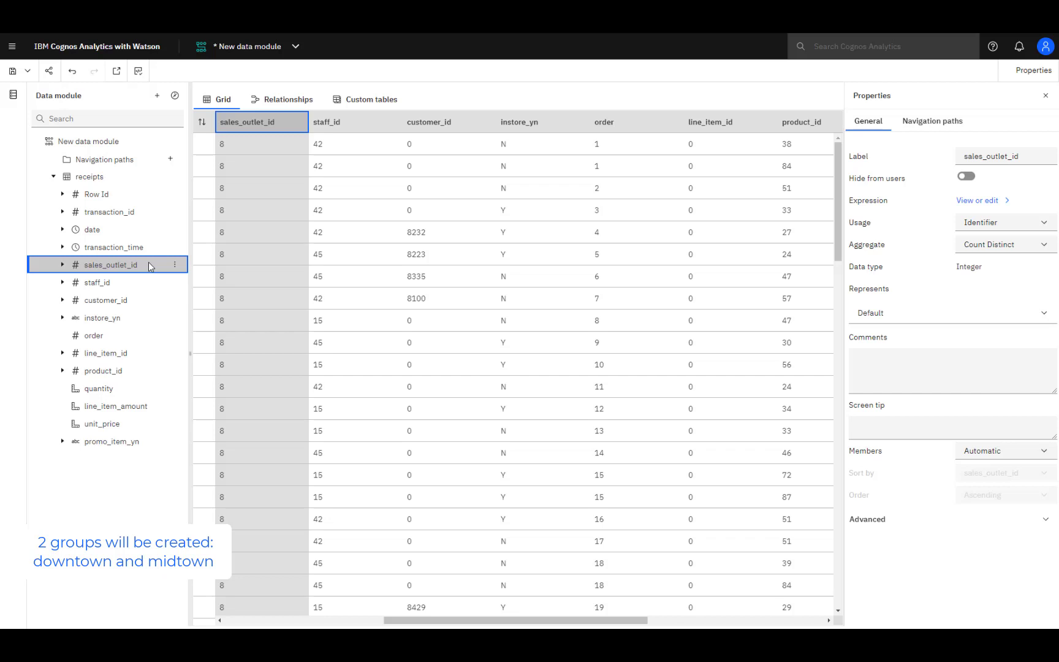
Step: Start a data group on sales_outlet_id with a 'downtown' group holding outlets 3 and 8
left_click(174, 264)
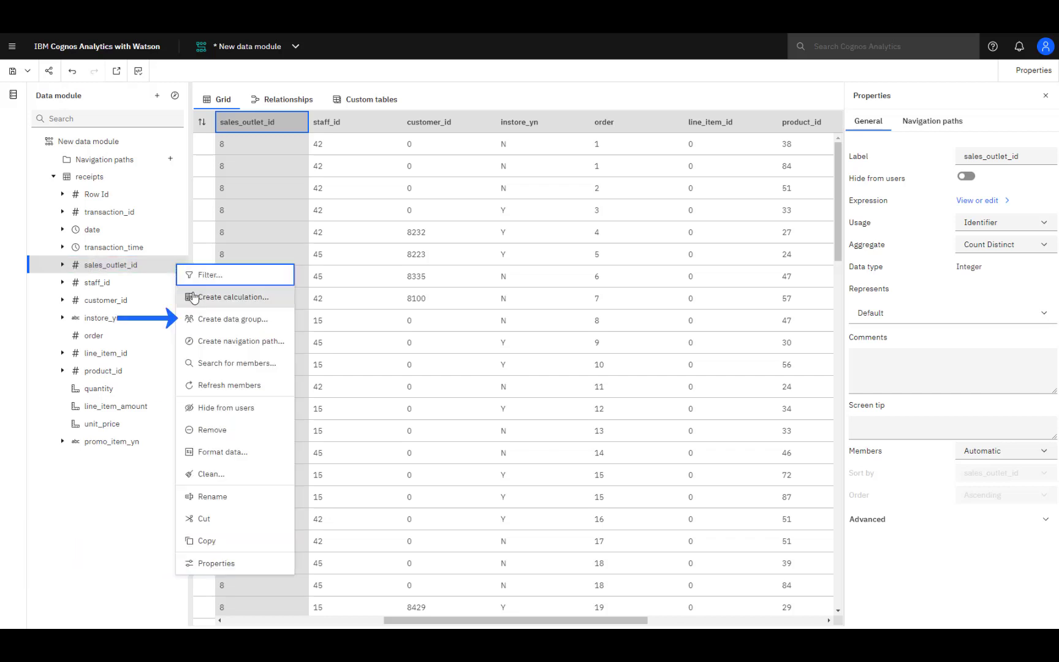
left_click(207, 319)
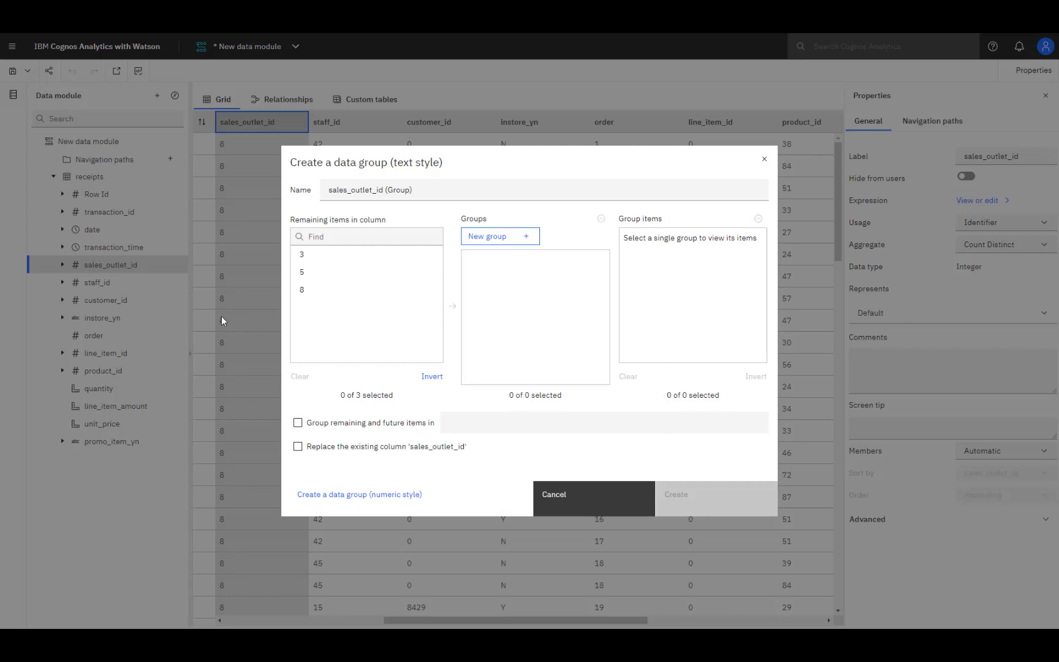
left_click(484, 238)
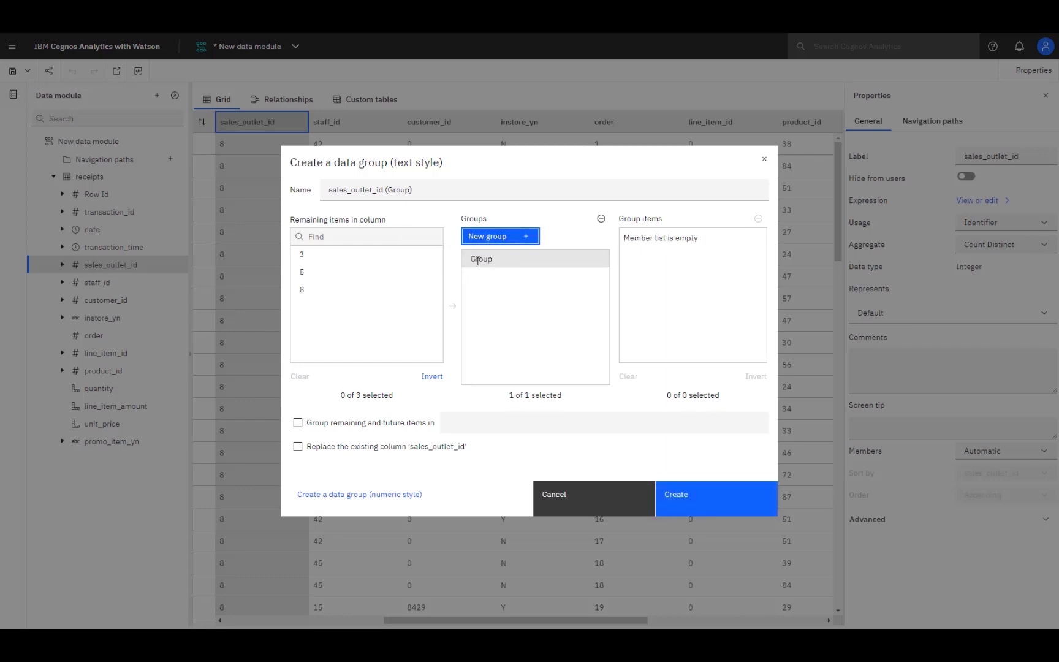
double_click(478, 259)
type("downtown")
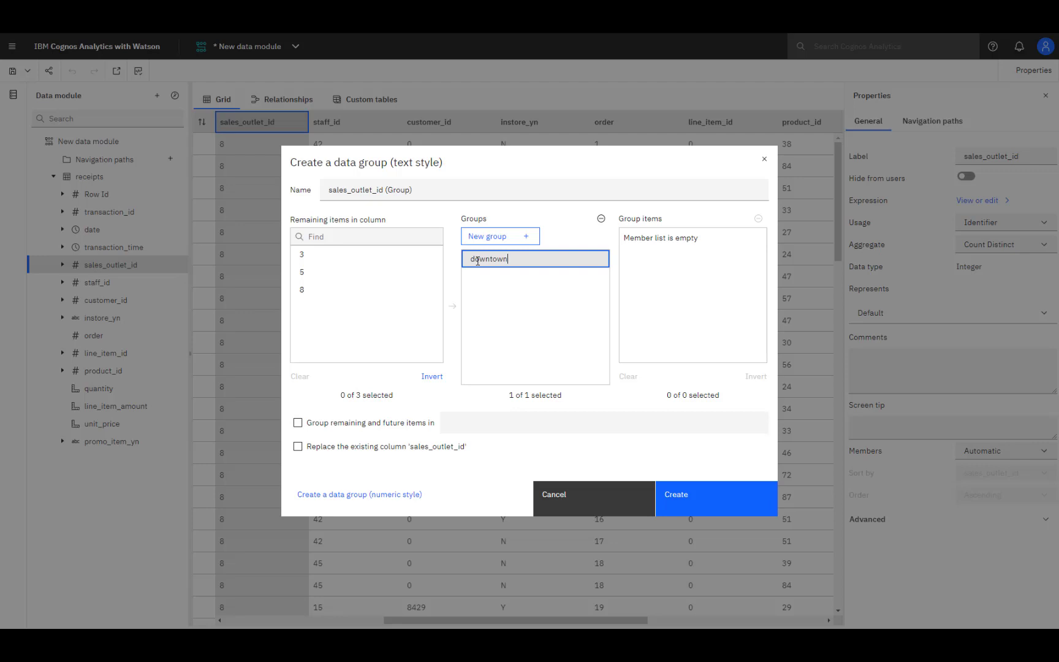
left_click(360, 254)
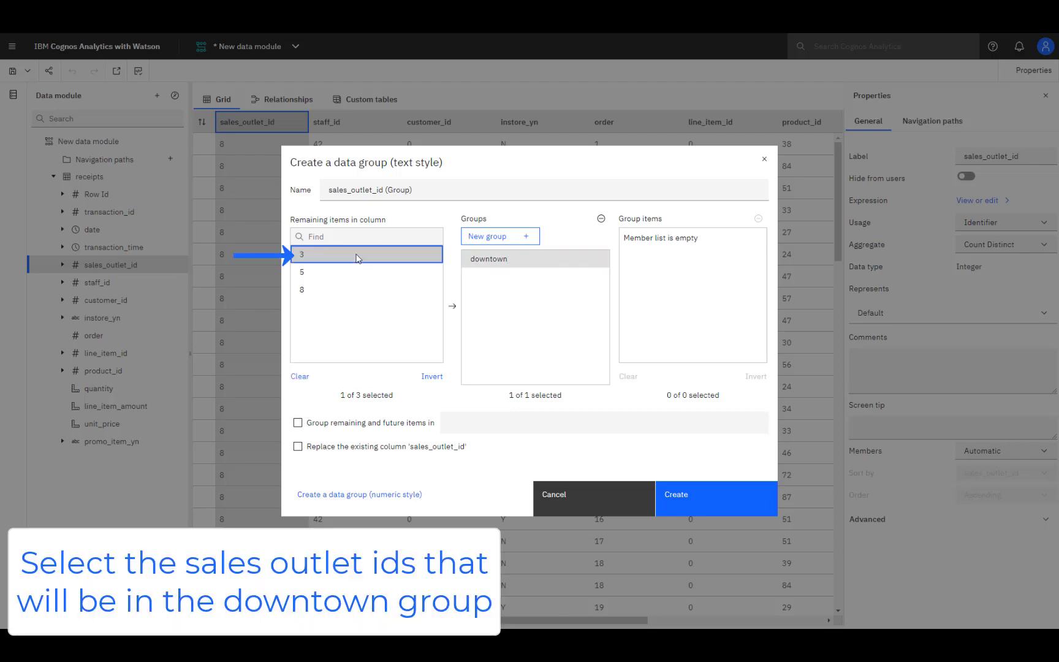
left_click(450, 307)
left_click(328, 272)
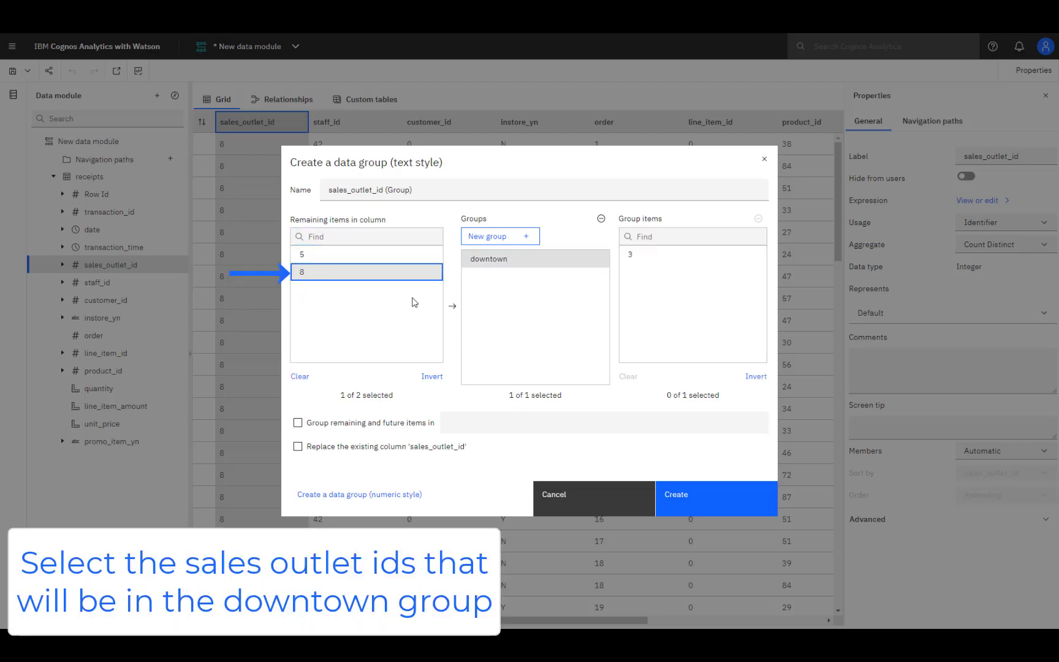
left_click(450, 306)
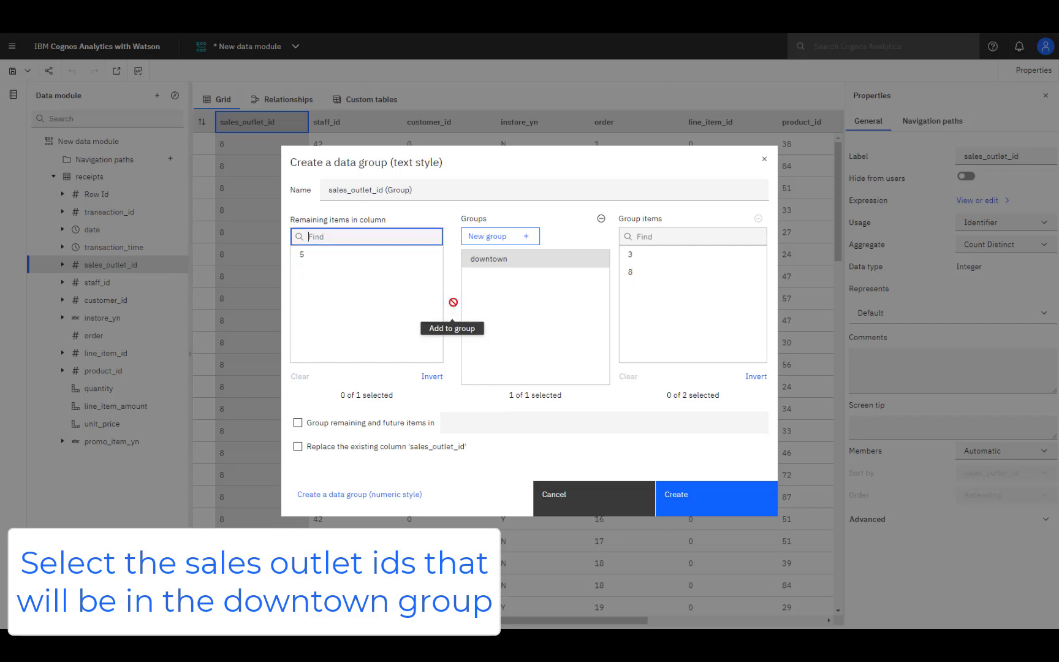
Step: Add a 'midtown' group with outlet 5, group remaining and future items, and create it
left_click(483, 237)
double_click(478, 258)
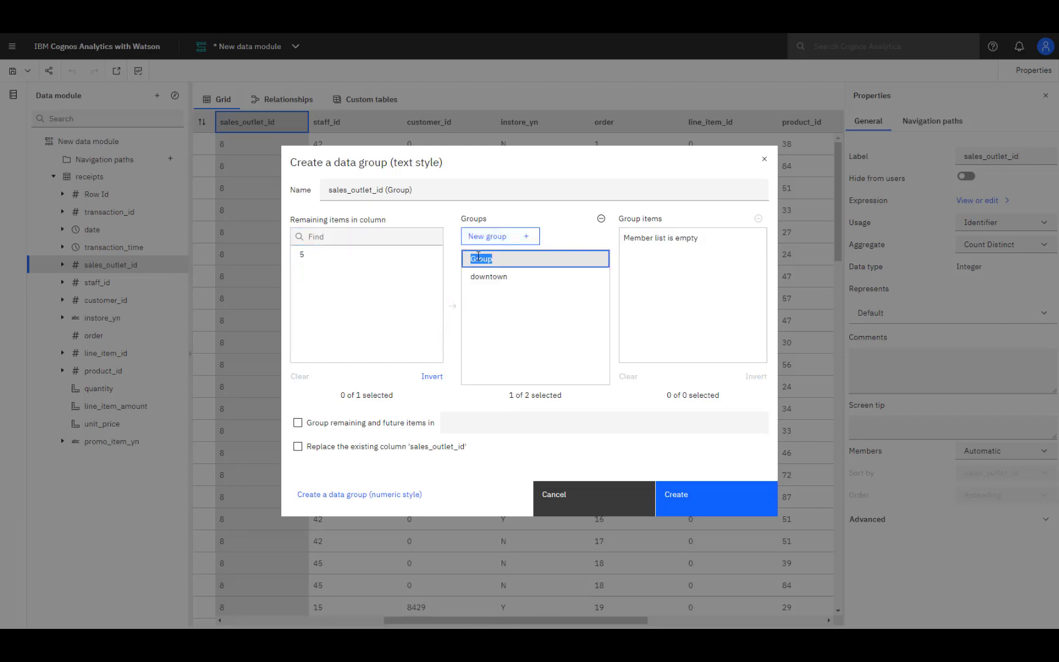
type("midto")
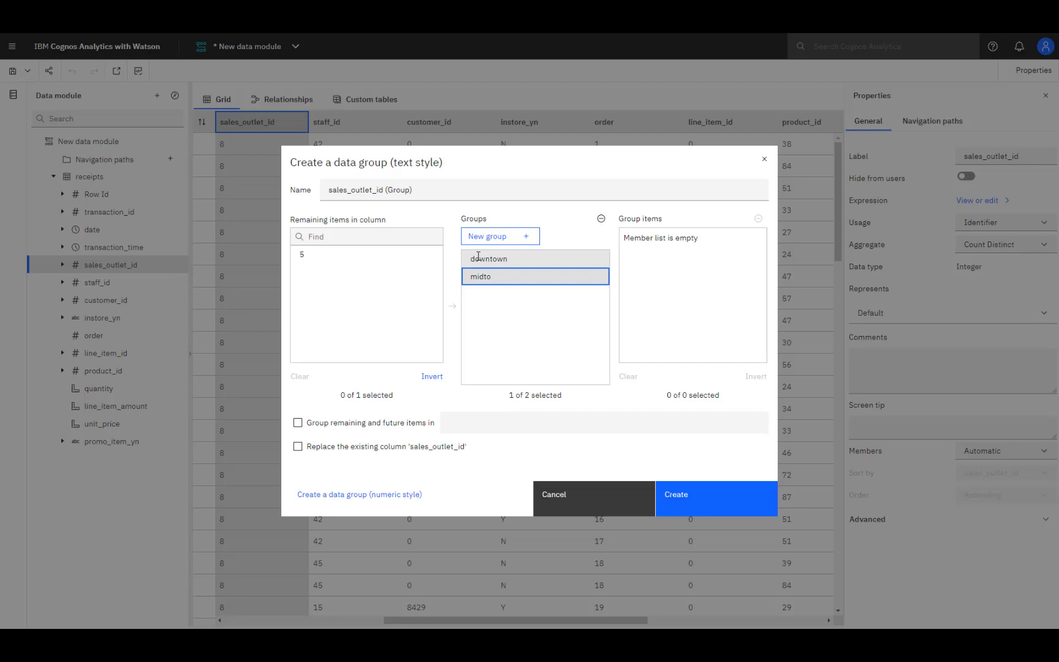
type("wn")
left_click(380, 256)
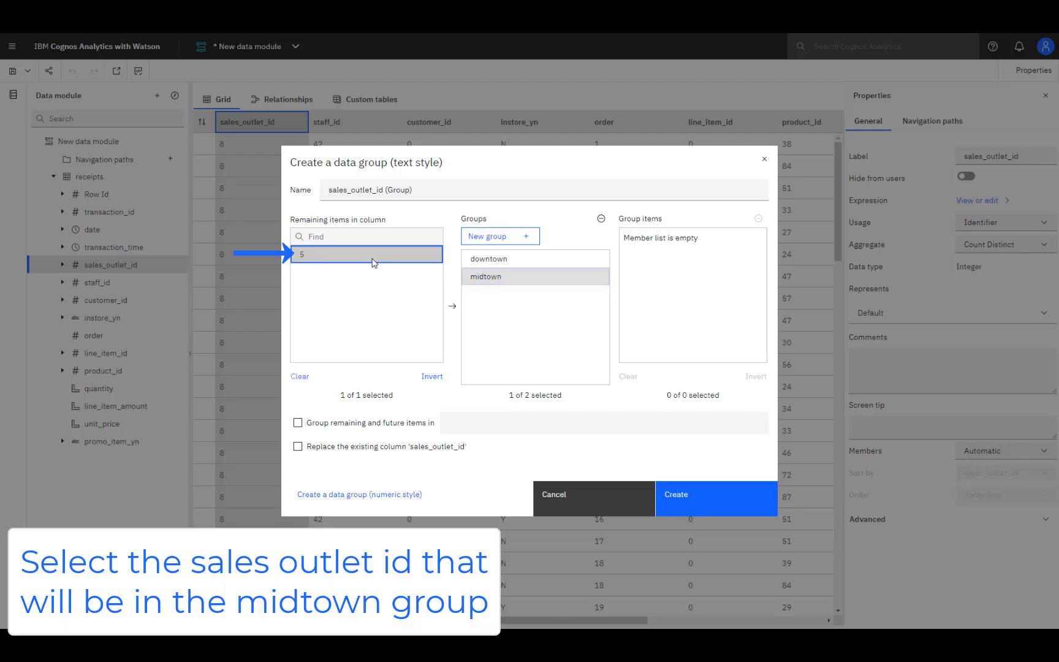
left_click(452, 307)
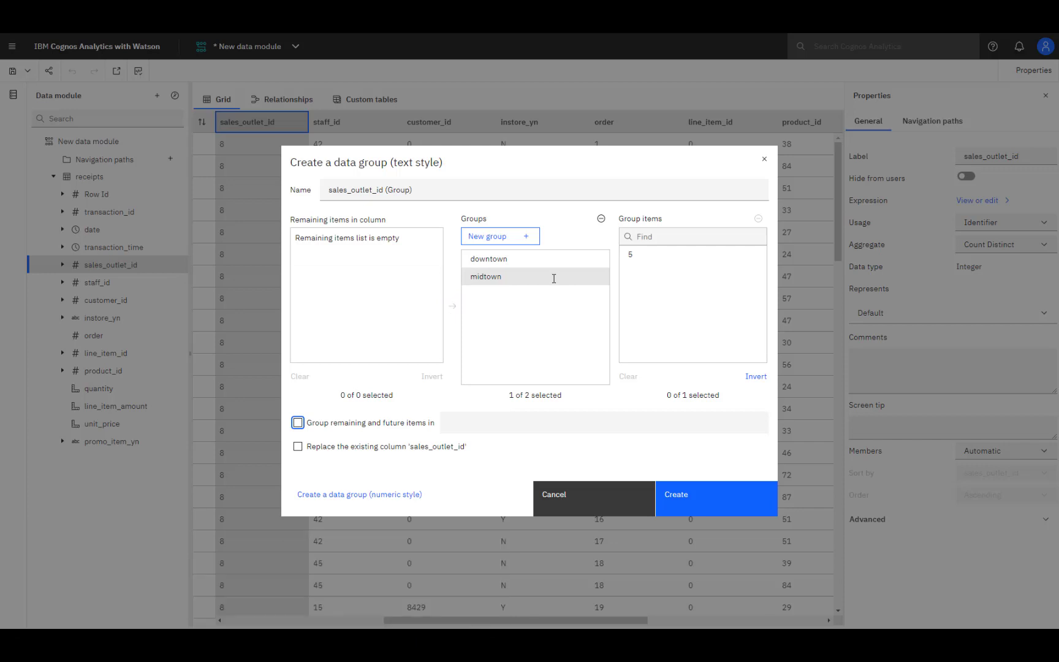
left_click(298, 422)
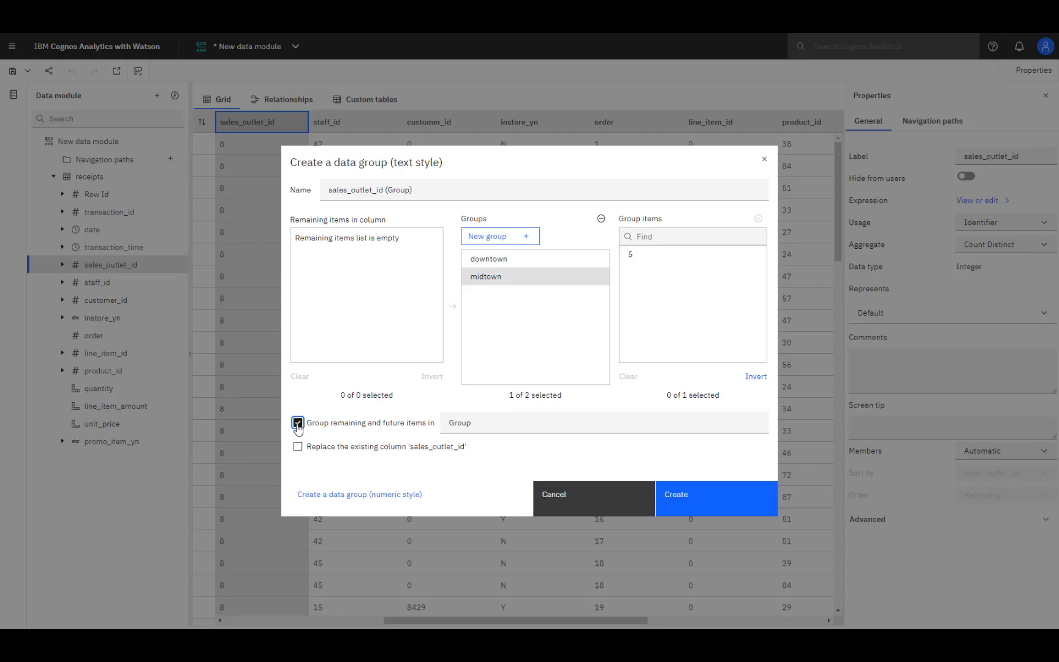
left_click(440, 188)
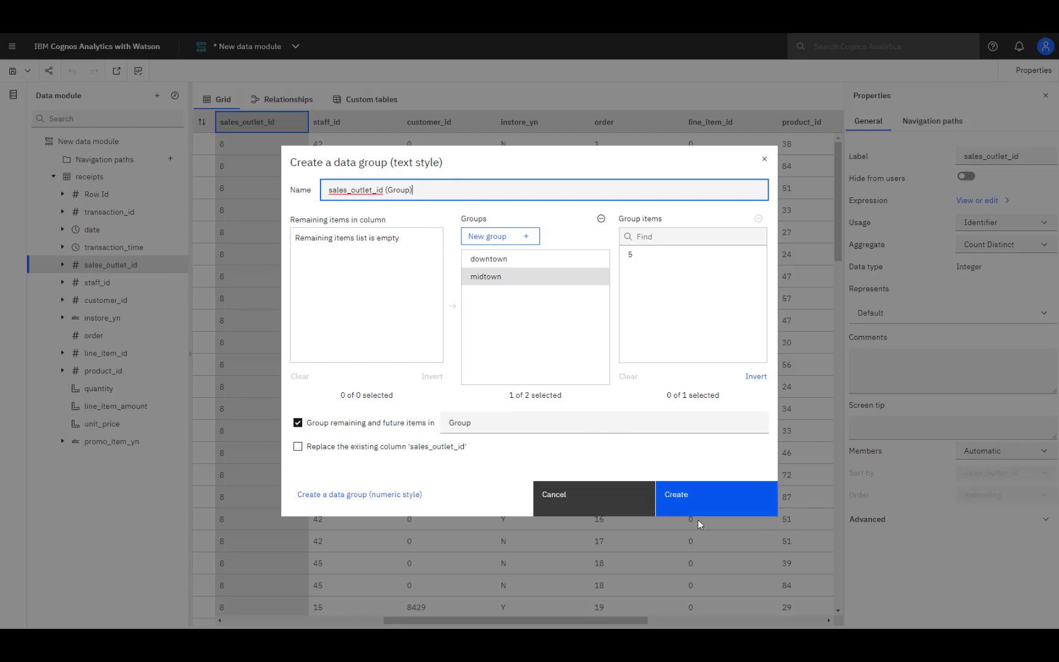
left_click(699, 495)
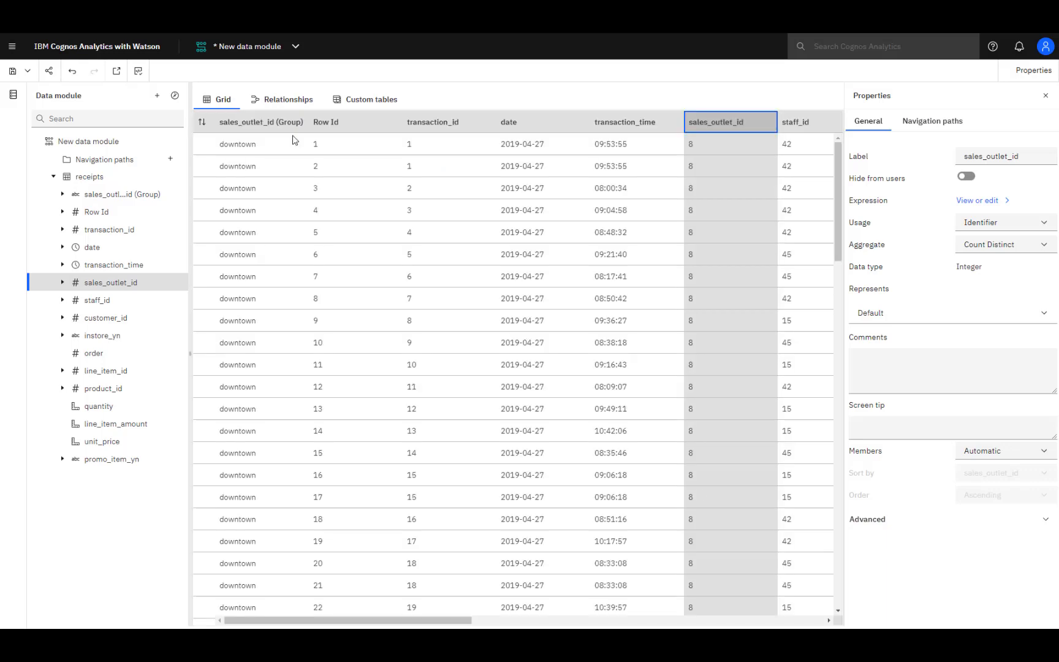
Step: Clean instore_yn so NULL values are replaced with 'Unknown'
key("Right")
key("Right")
key("Right")
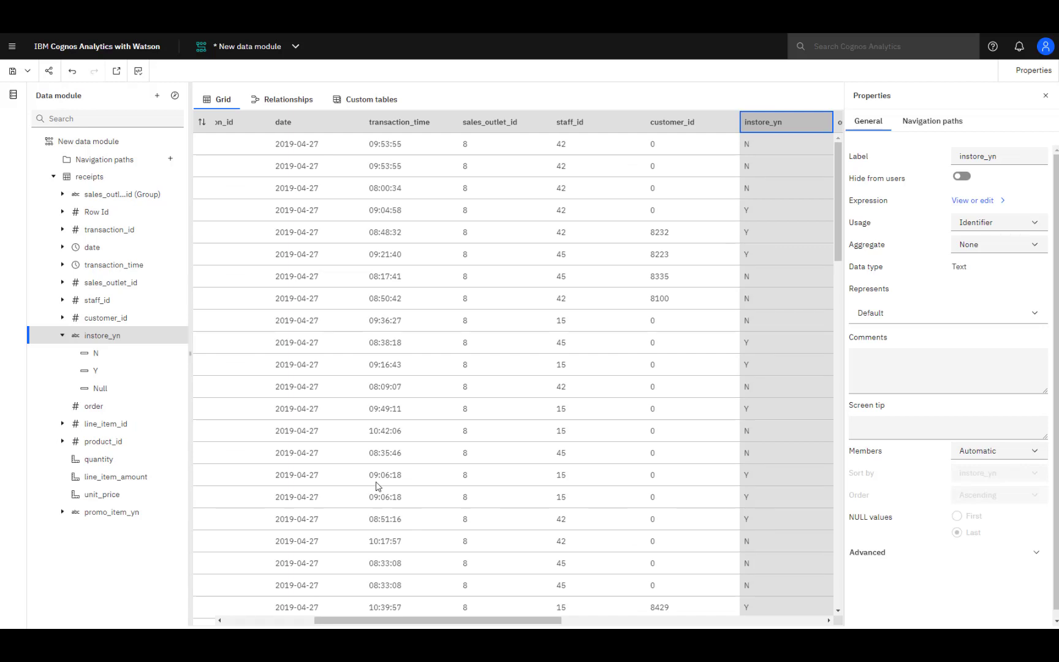
left_click(175, 337)
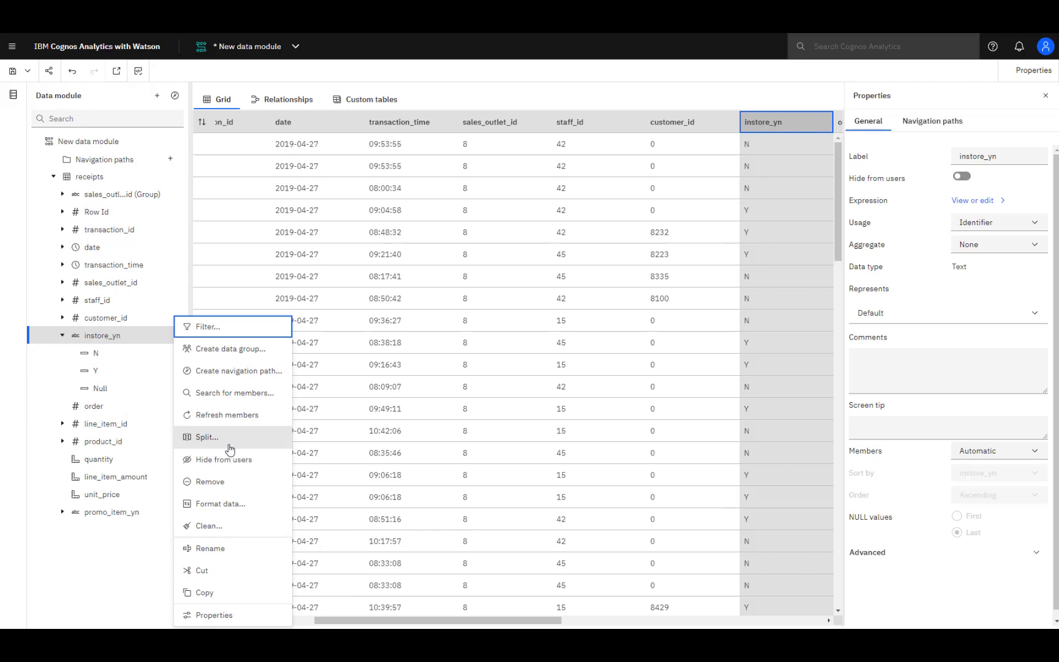
left_click(219, 525)
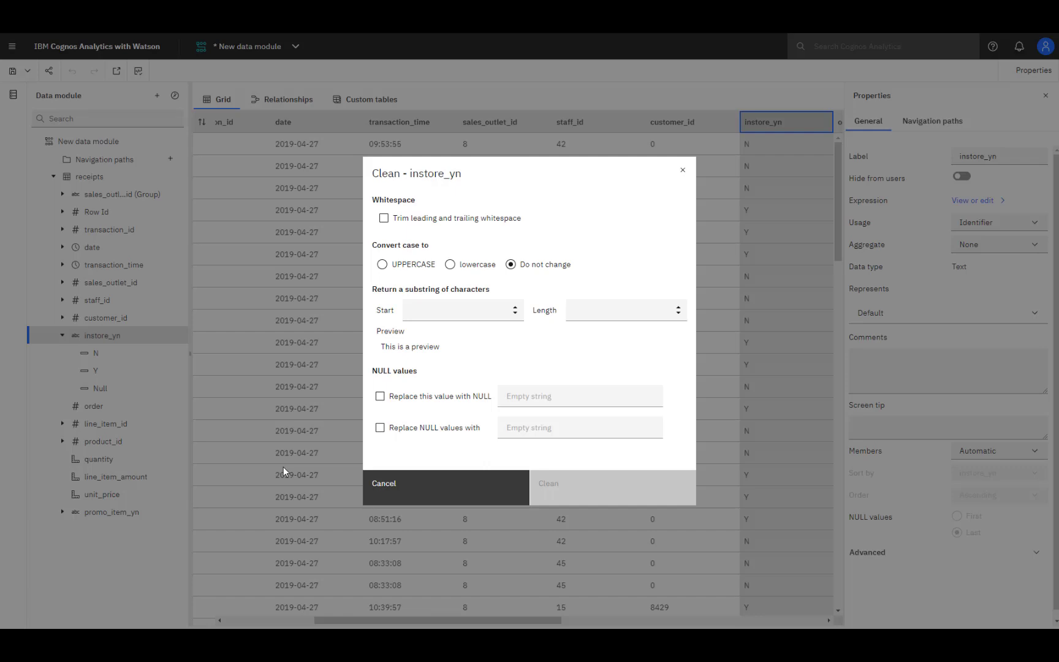
left_click(380, 429)
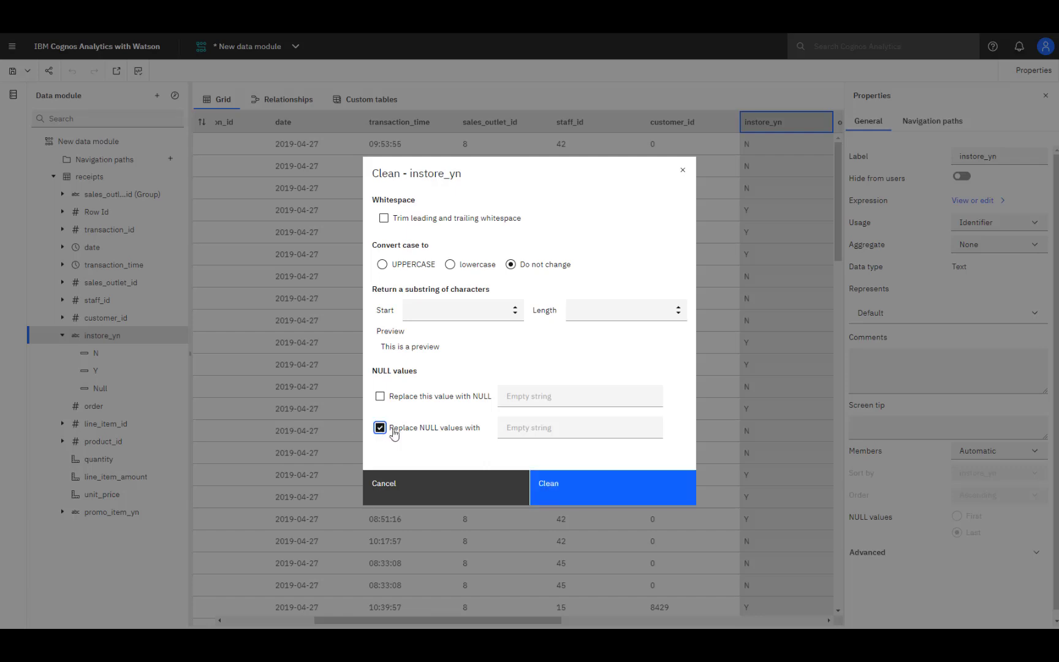
left_click(508, 427)
type("U")
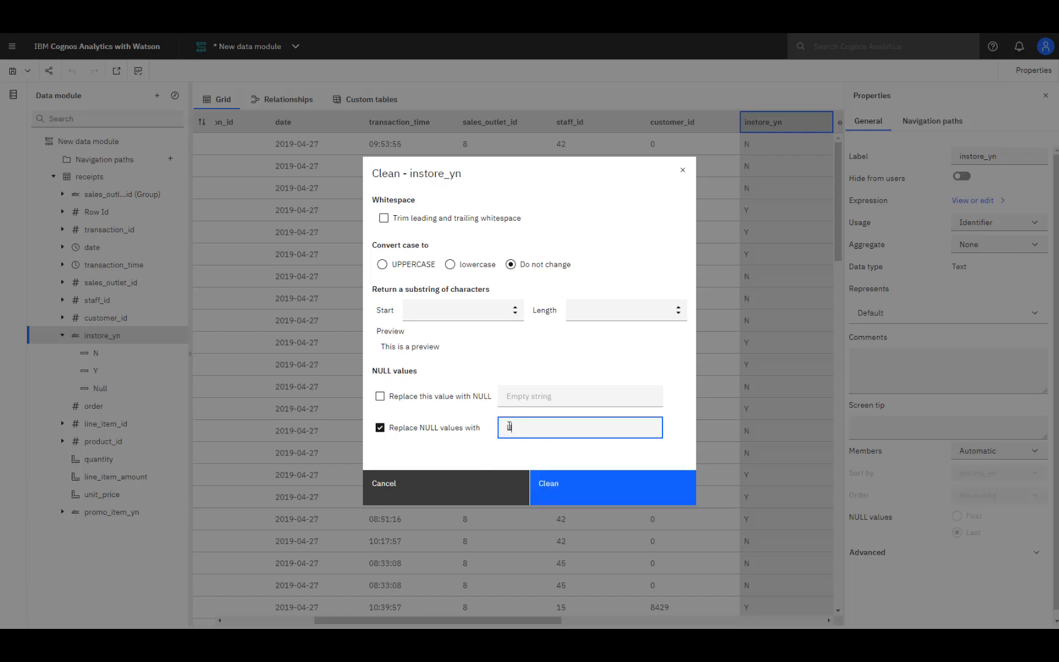
type("nknown")
left_click(547, 491)
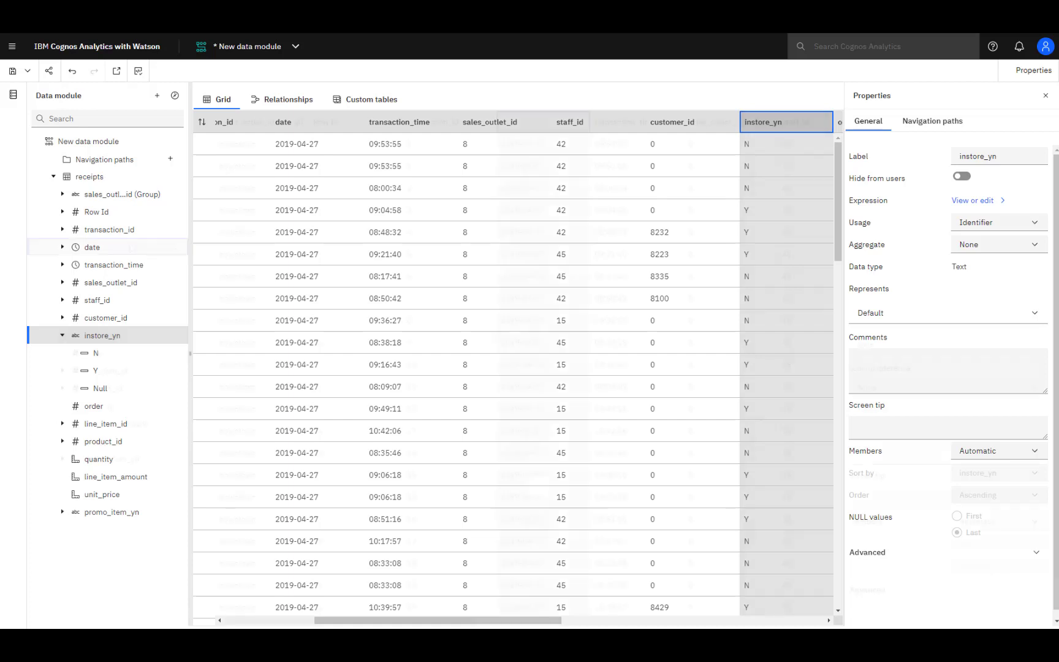
Step: Split the date column, choosing Year, Month, Day and Include the day of the week
left_click(131, 247)
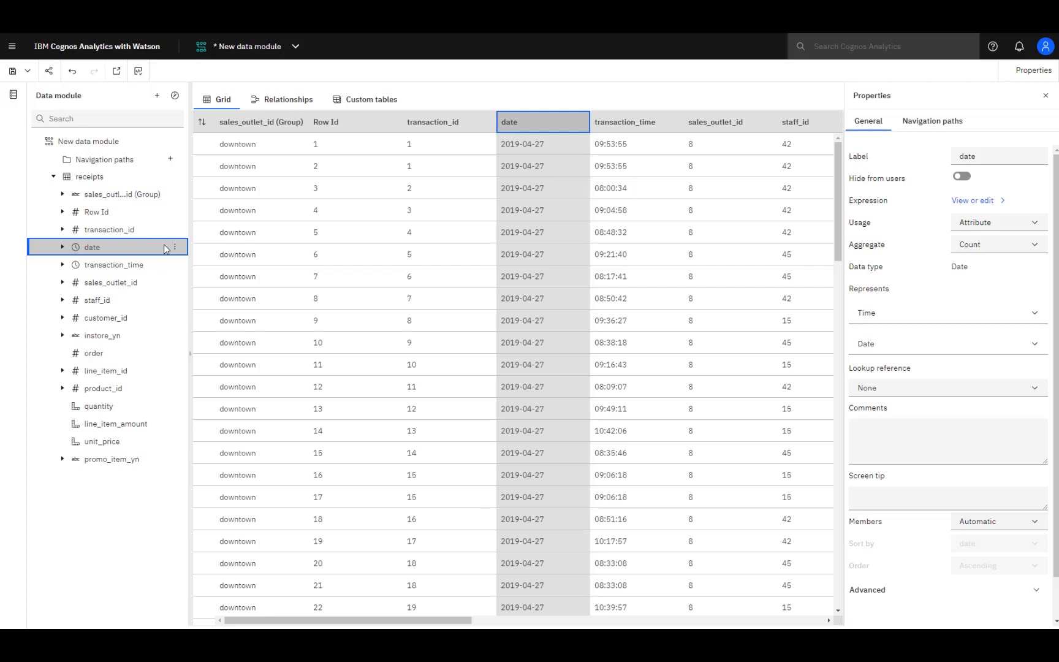
right_click(164, 248)
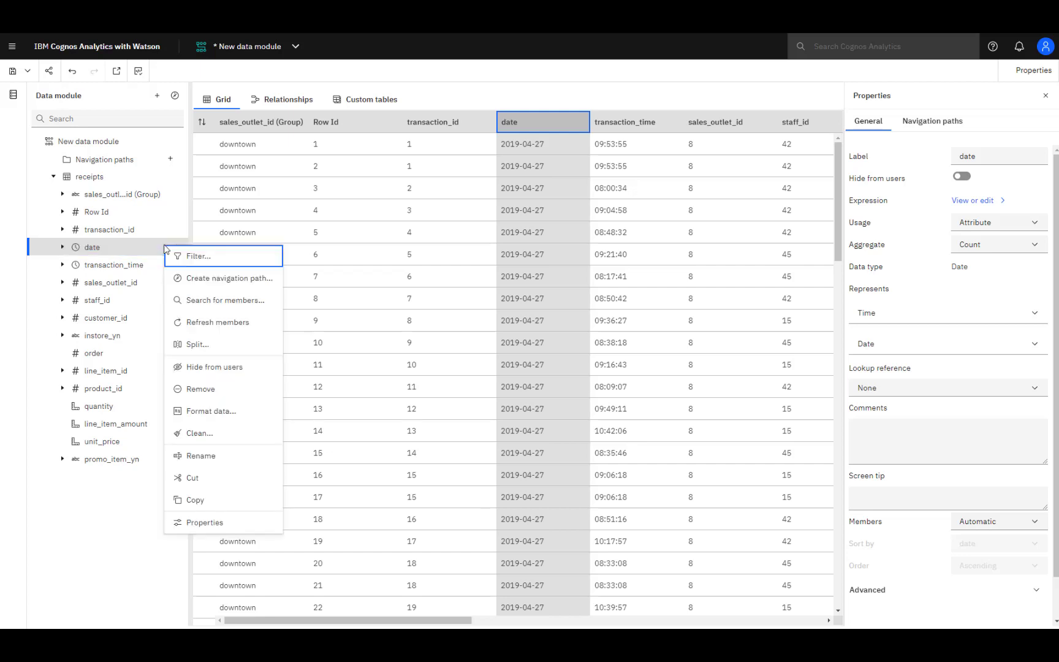
left_click(198, 344)
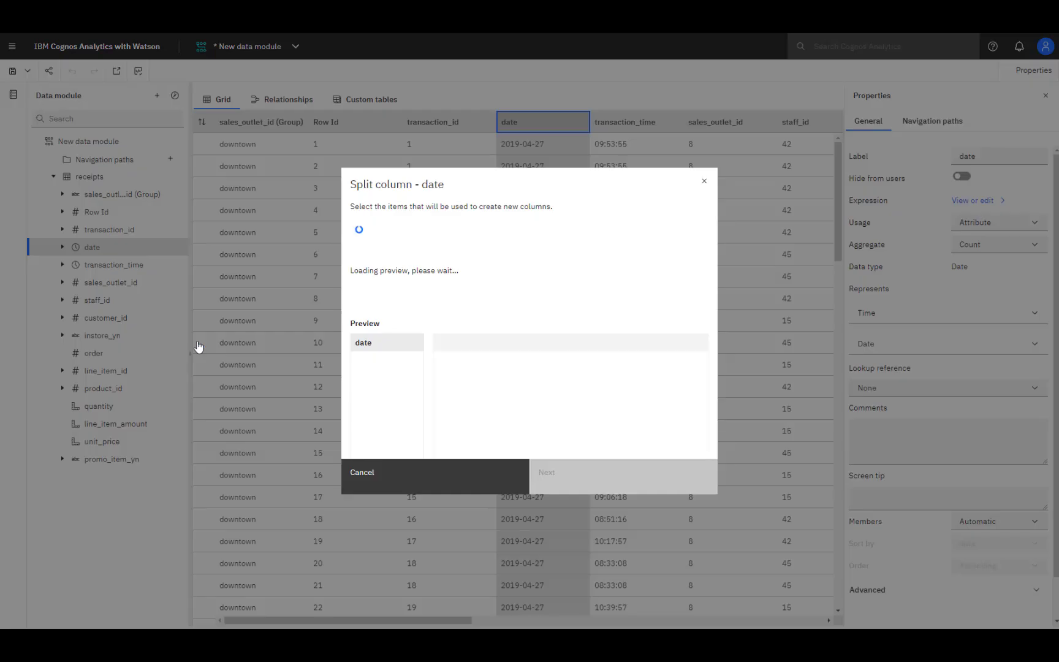
left_click(383, 256)
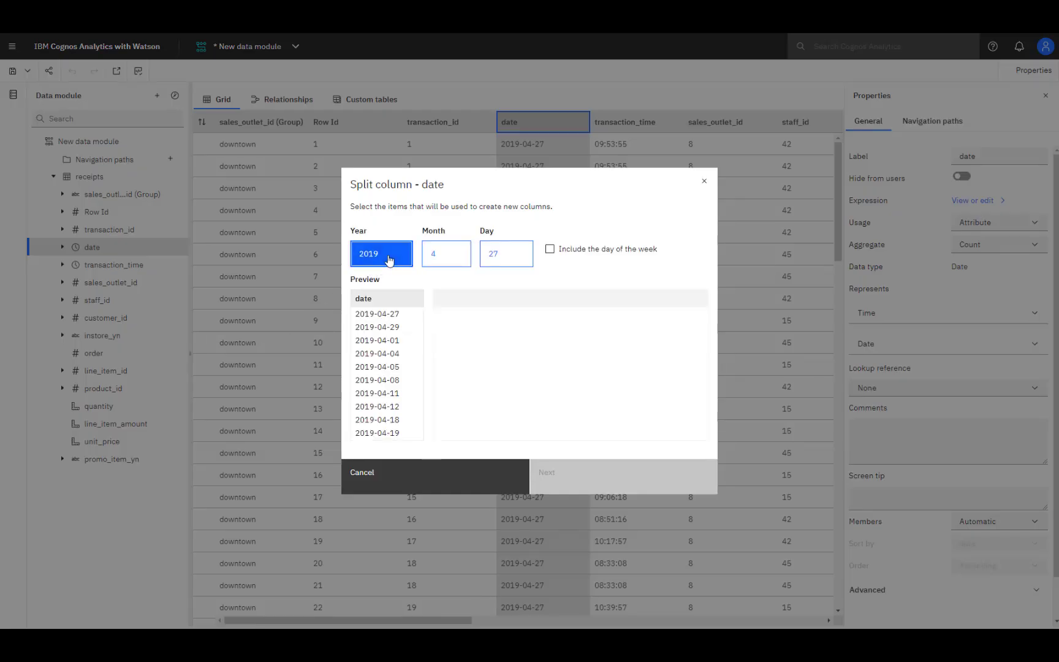
left_click(444, 255)
left_click(510, 256)
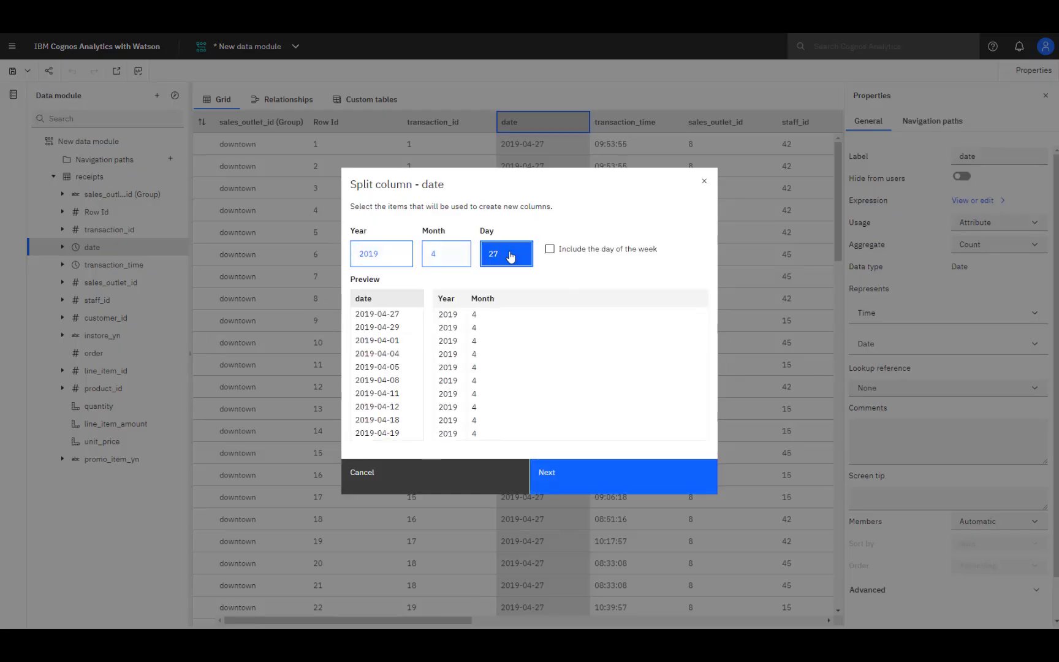
left_click(550, 249)
left_click(573, 491)
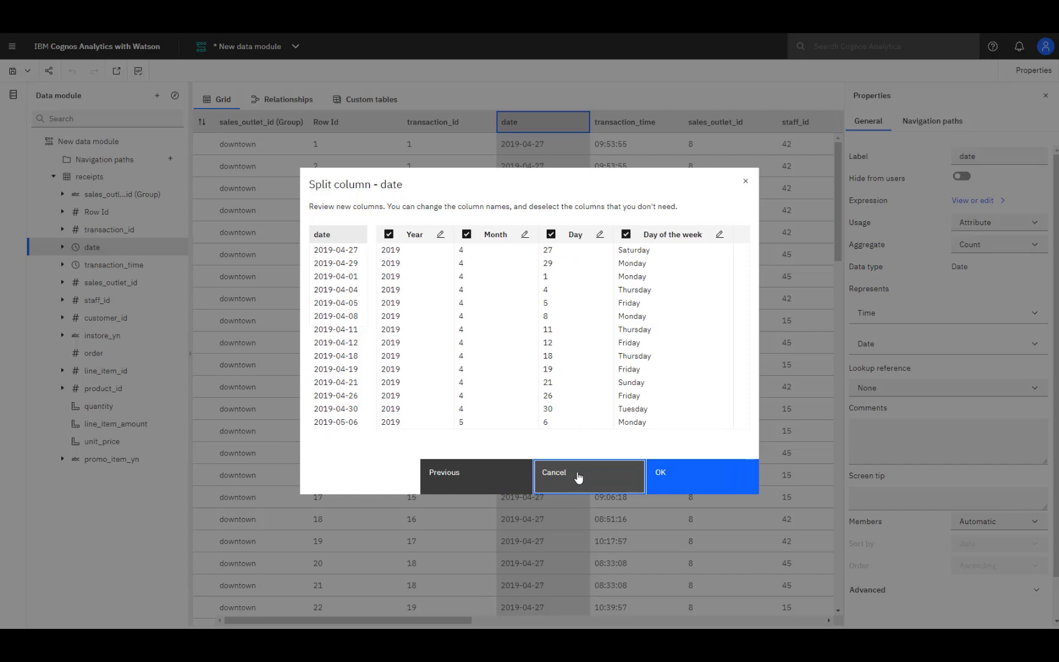
left_click(601, 234)
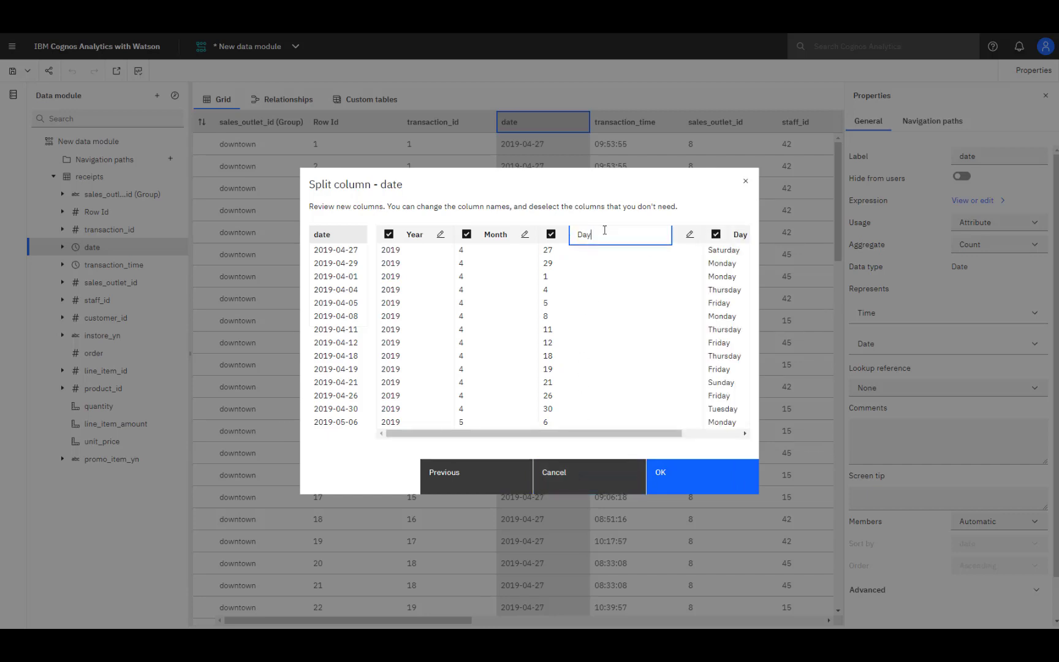
left_click(660, 472)
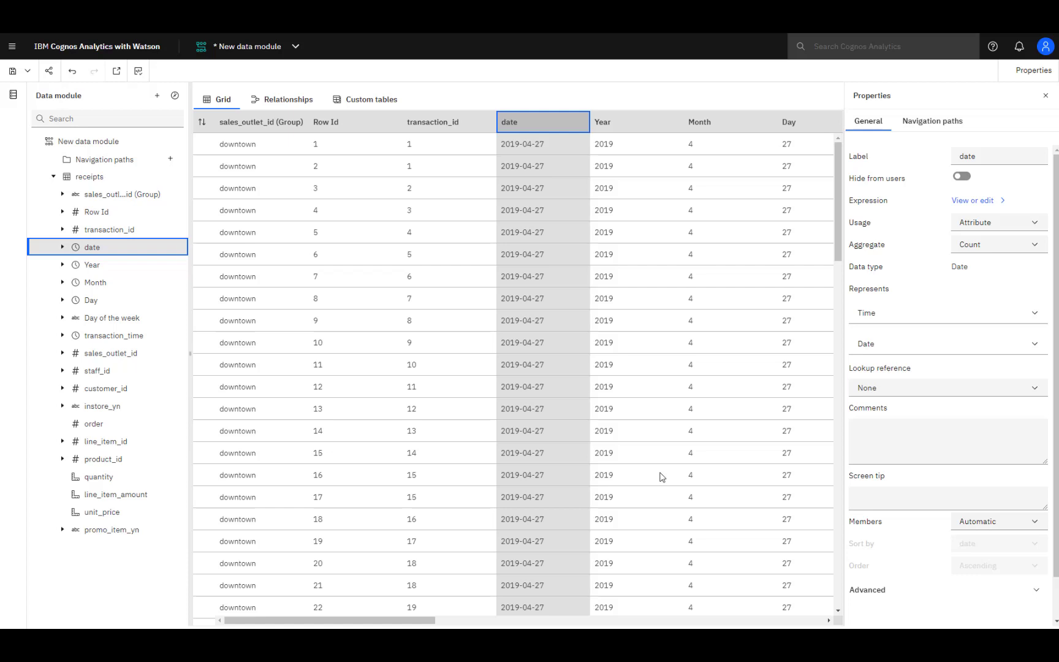
Step: Filter sales_outlet_id (Group) to keep only the downtown member
left_click(277, 122)
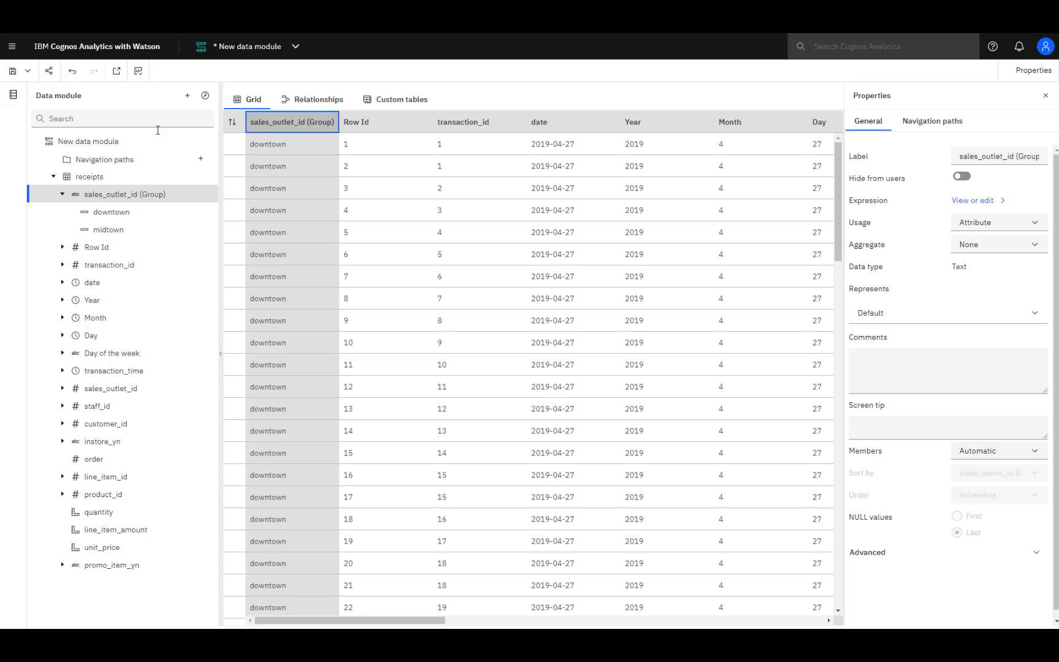
left_click(206, 196)
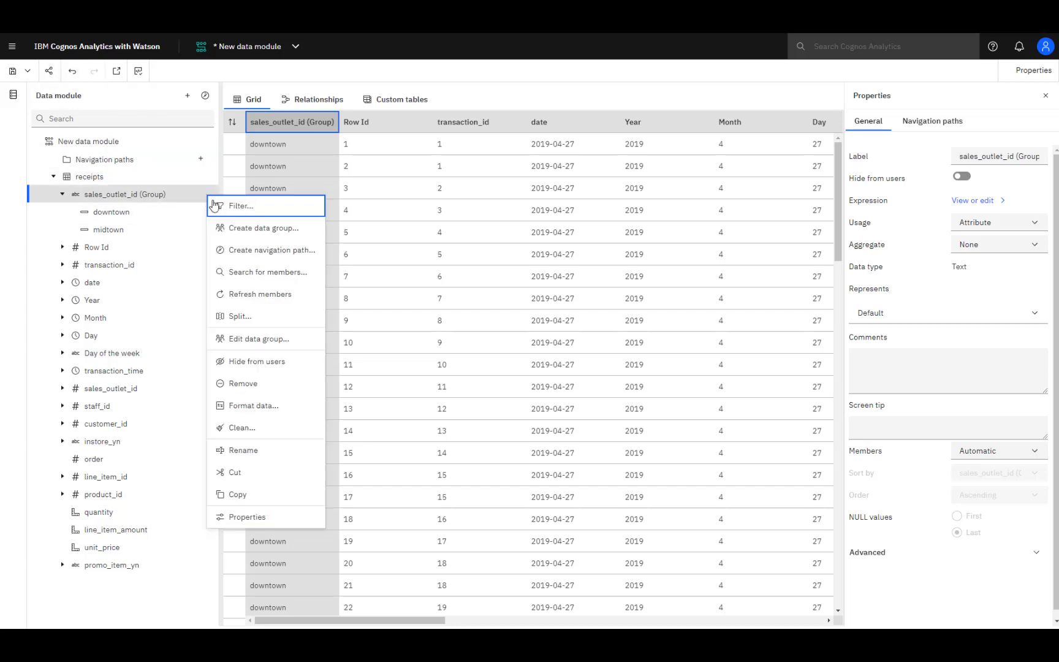
left_click(231, 209)
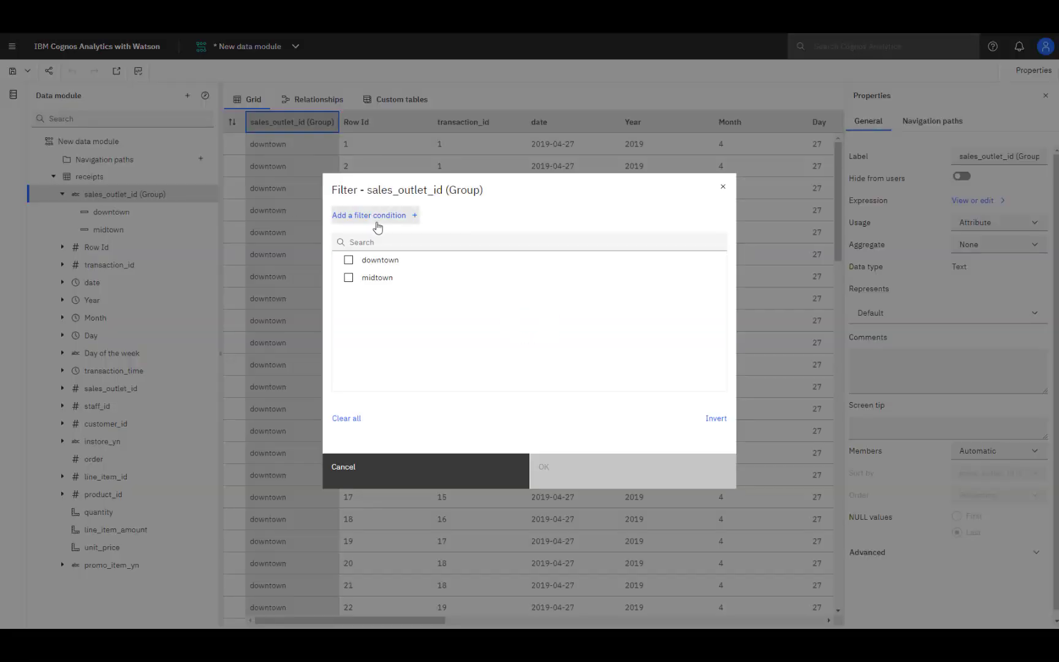
left_click(351, 259)
left_click(686, 468)
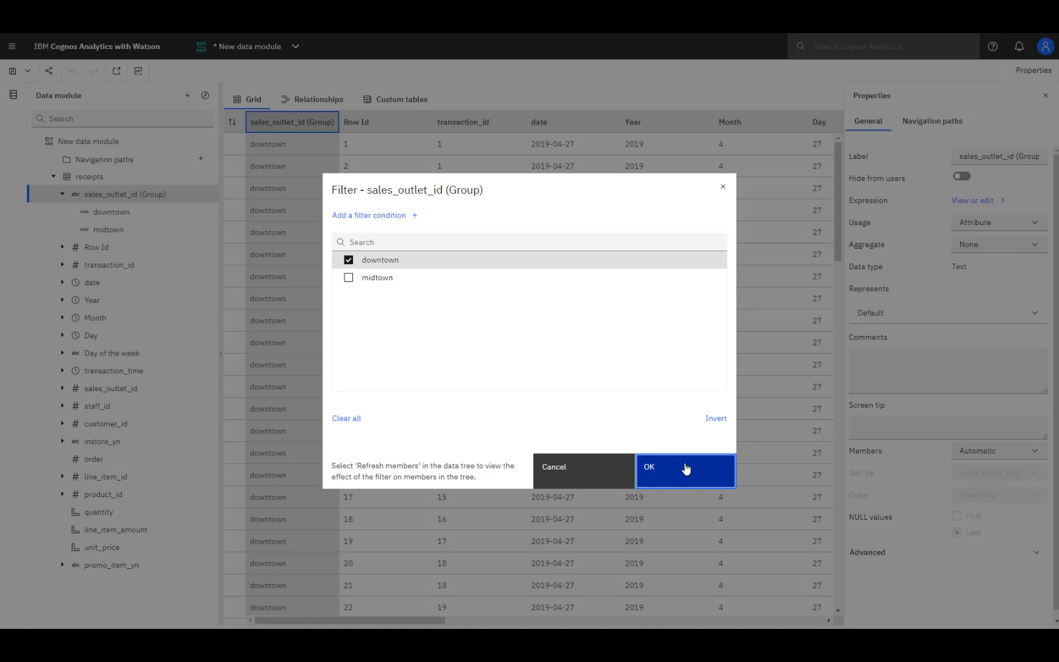